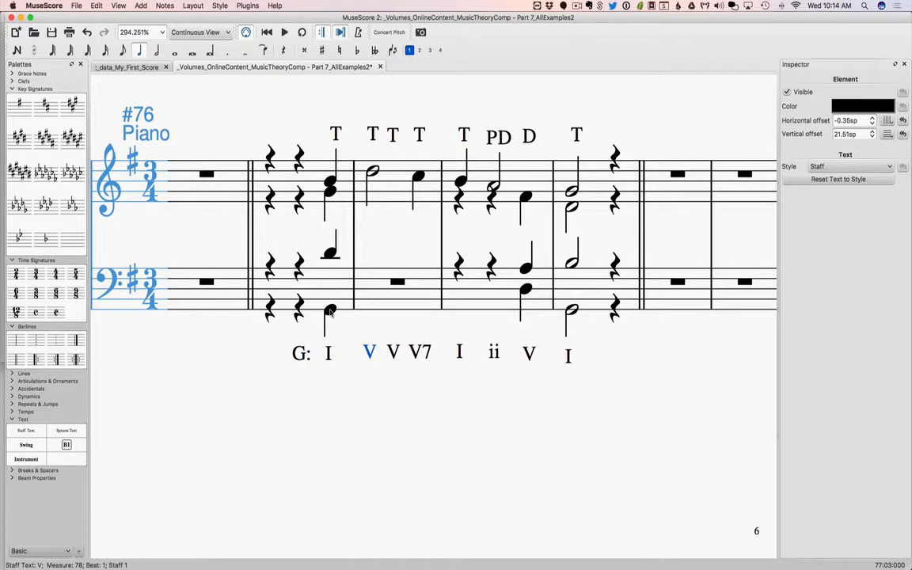
- Examine the opening bass note and V label of the phrase, then the chord tones of the V triad in measure 84
{"action": "left_click", "coordinate": [331, 310]}
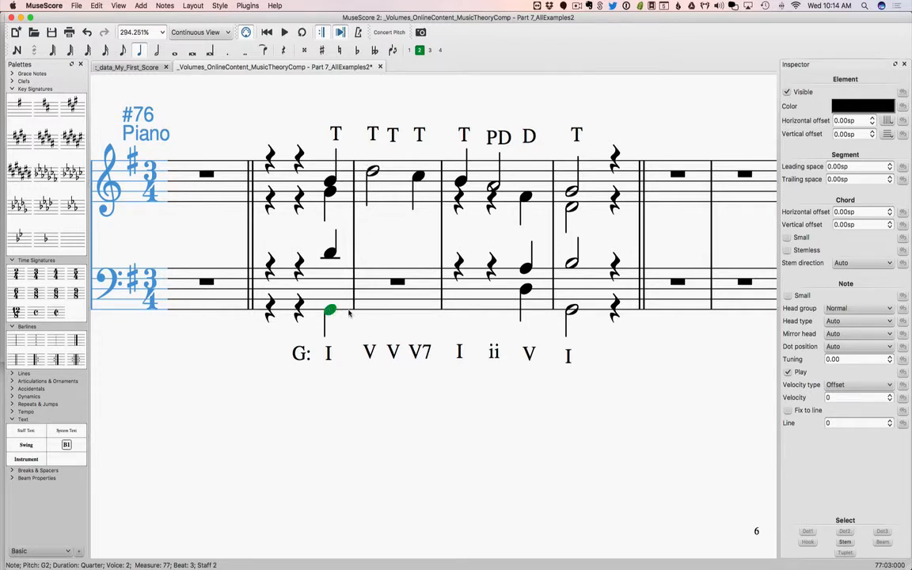
{"action": "left_click", "coordinate": [373, 360]}
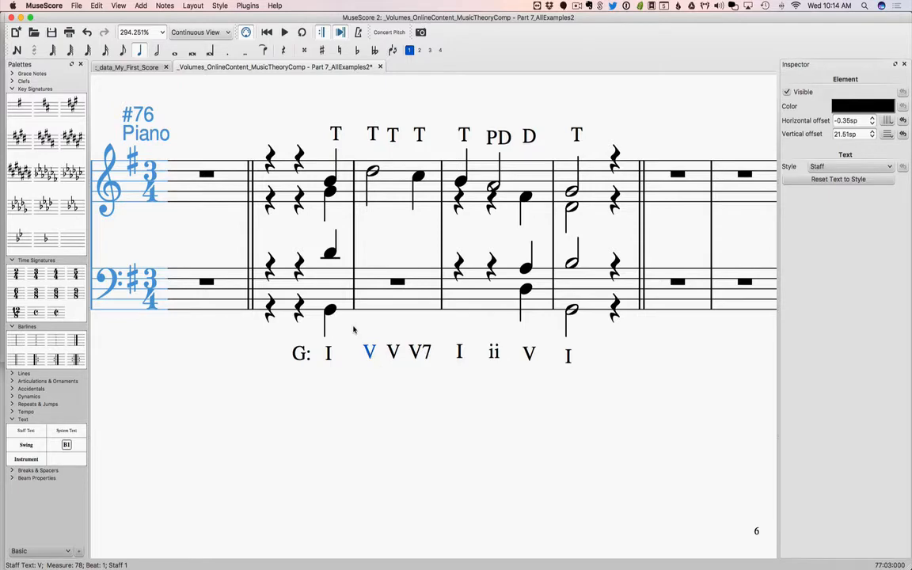
{"action": "scroll", "coordinate": [352, 326], "scroll_direction": "right", "scroll_amount": 5}
{"action": "scroll", "coordinate": [353, 328], "scroll_direction": "left", "scroll_amount": 3}
{"action": "scroll", "coordinate": [354, 329], "scroll_direction": "right", "scroll_amount": 3}
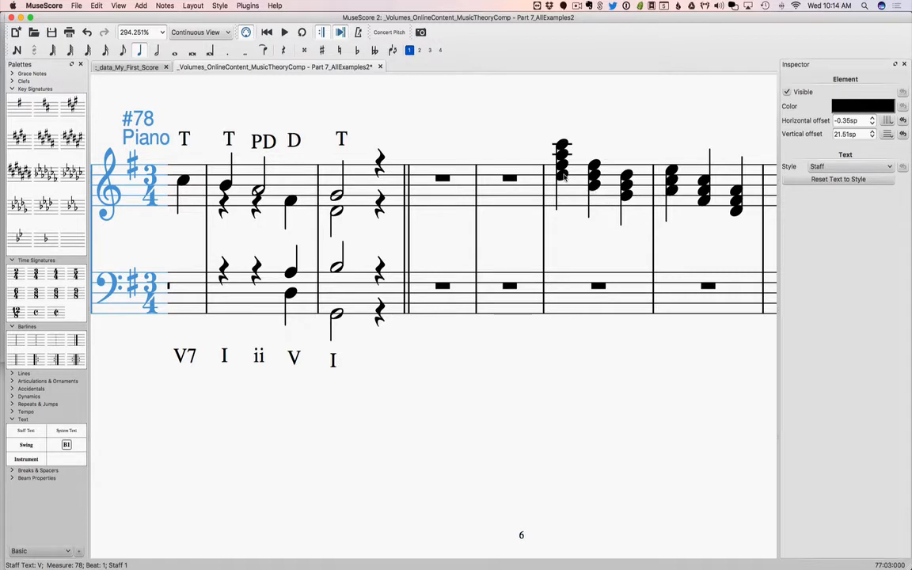
{"action": "left_click", "coordinate": [735, 199]}
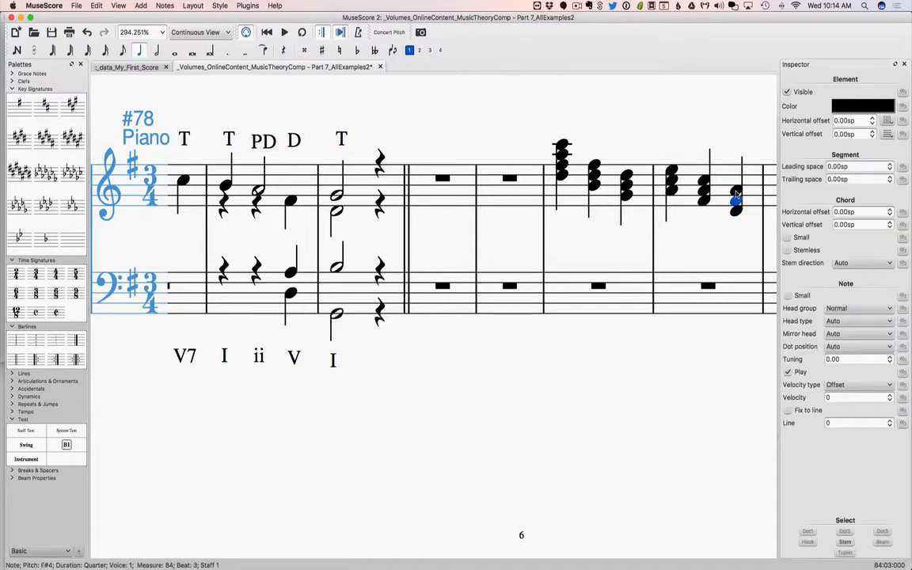
{"action": "left_click_drag", "start_coordinate": [735, 194], "coordinate": [736, 211]}
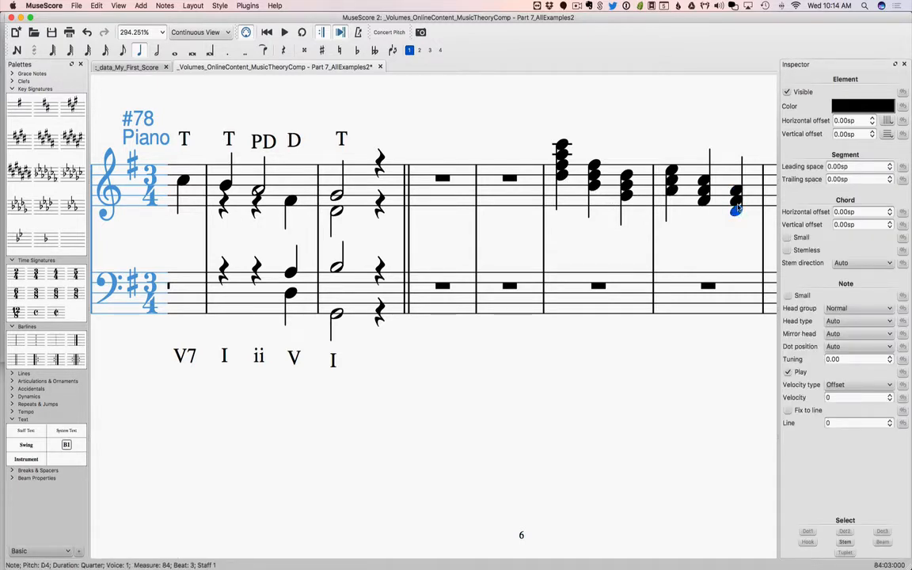
{"action": "left_click", "coordinate": [737, 202]}
{"action": "left_click", "coordinate": [738, 190]}
{"action": "scroll", "coordinate": [685, 227], "scroll_direction": "left", "scroll_amount": 5}
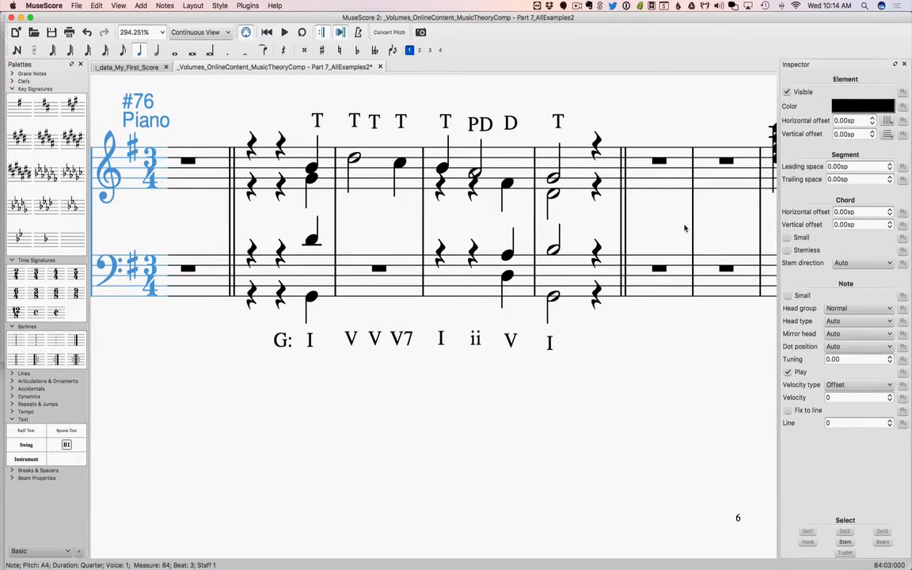
- Enter a quarter-note F#2 in voice 2 of the bass staff on beat 1 of measure 78
{"action": "left_click", "coordinate": [311, 299]}
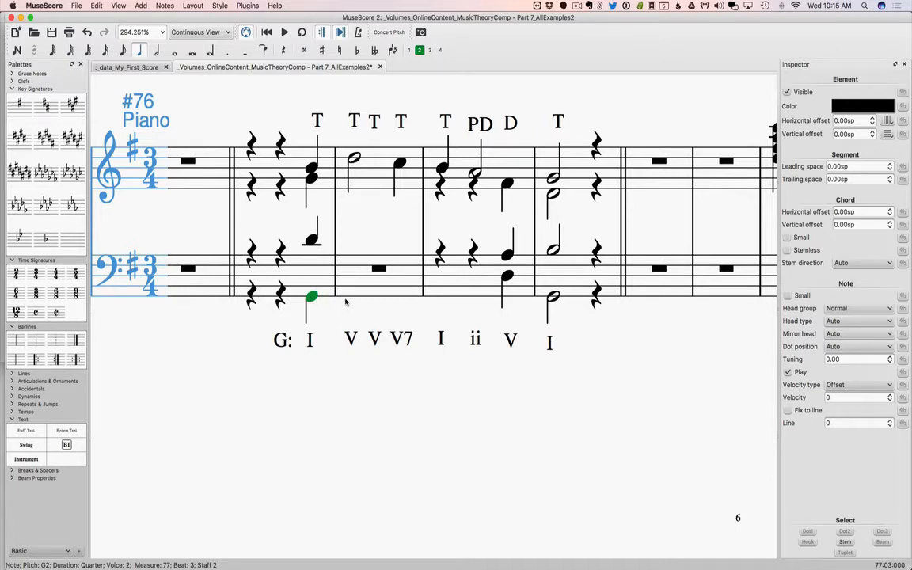
{"action": "left_click", "coordinate": [346, 302]}
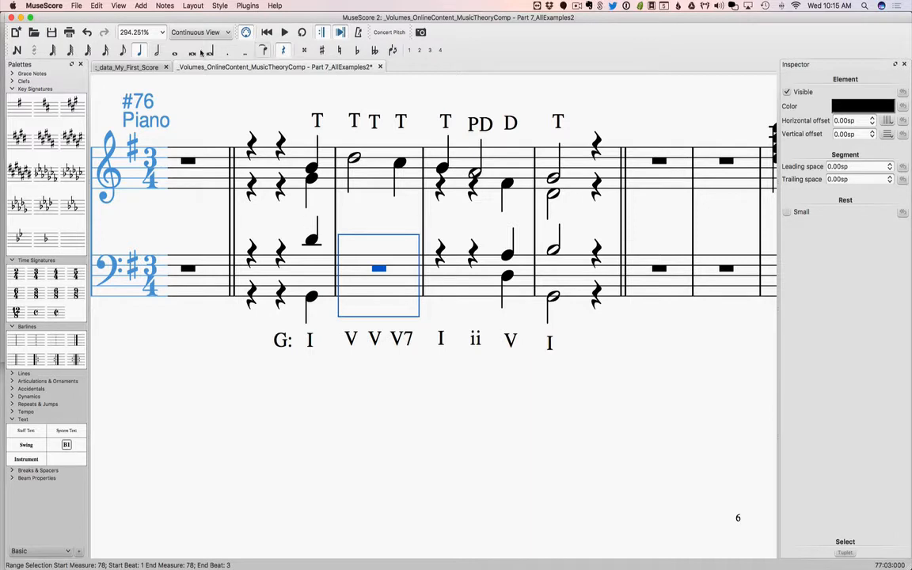
{"action": "left_click", "coordinate": [17, 50]}
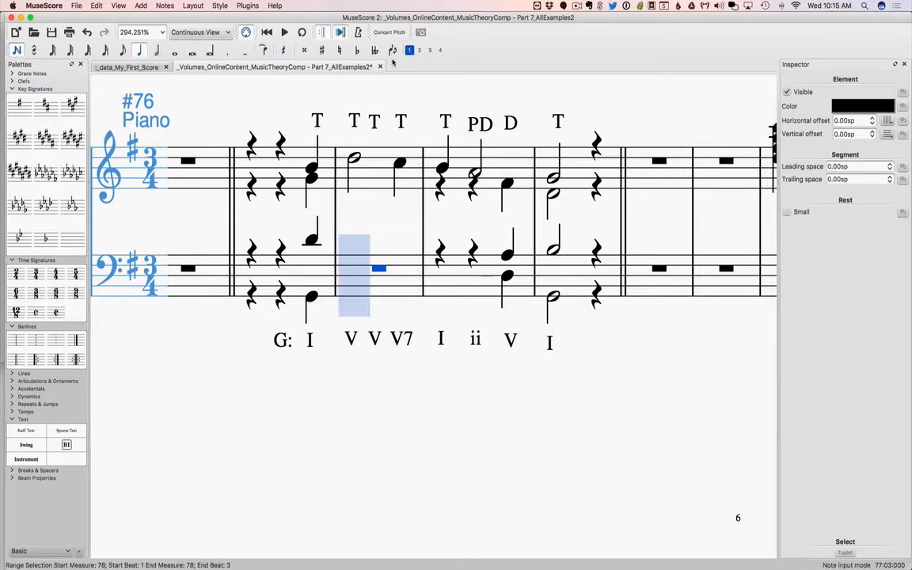
{"action": "left_click", "coordinate": [419, 51]}
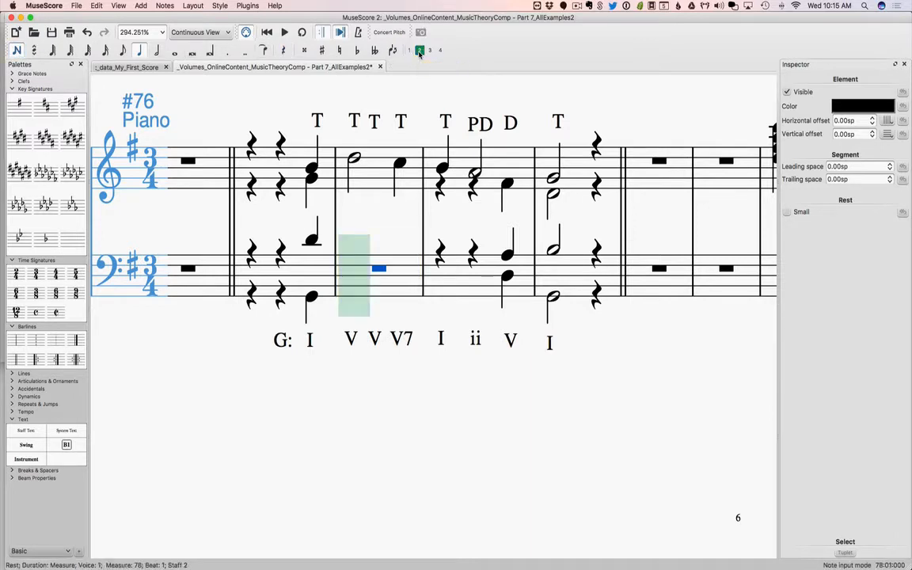
{"action": "left_click", "coordinate": [356, 303]}
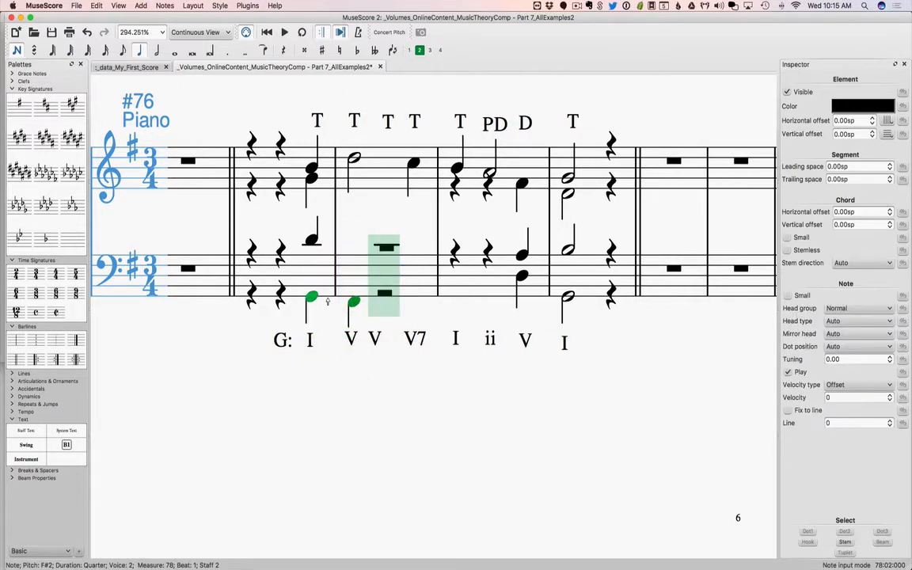
{"action": "left_click", "coordinate": [17, 51]}
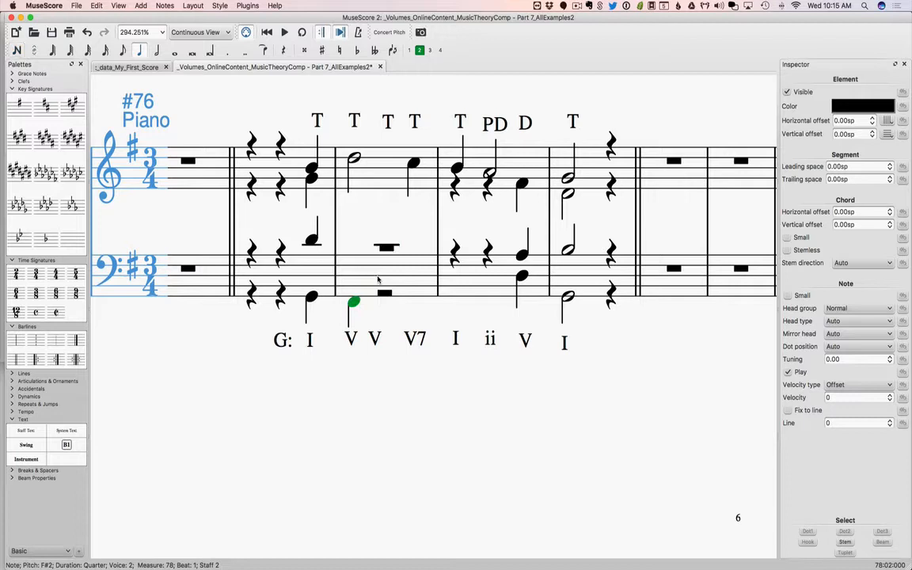
- Place the small 6 as a superscript beside measure 78's first V and align the second V label under beat 2
{"action": "left_click", "coordinate": [351, 339]}
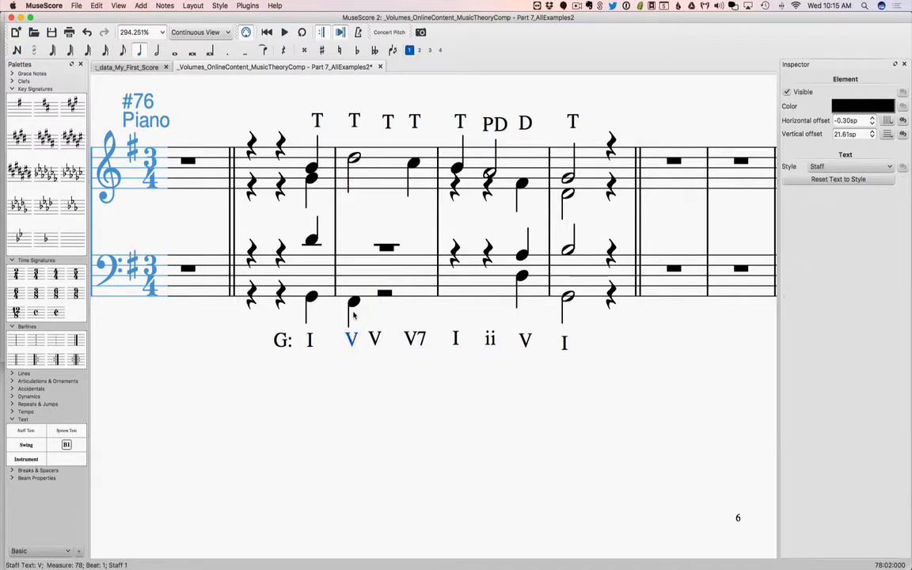
{"action": "left_click", "coordinate": [354, 304]}
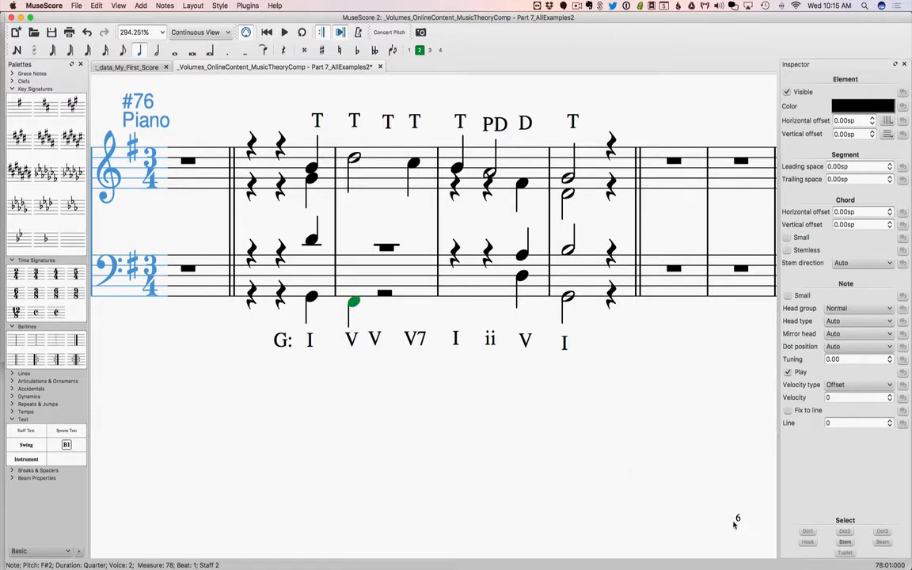
{"action": "left_click_drag", "start_coordinate": [736, 520], "coordinate": [361, 335]}
{"action": "left_click", "coordinate": [386, 374]}
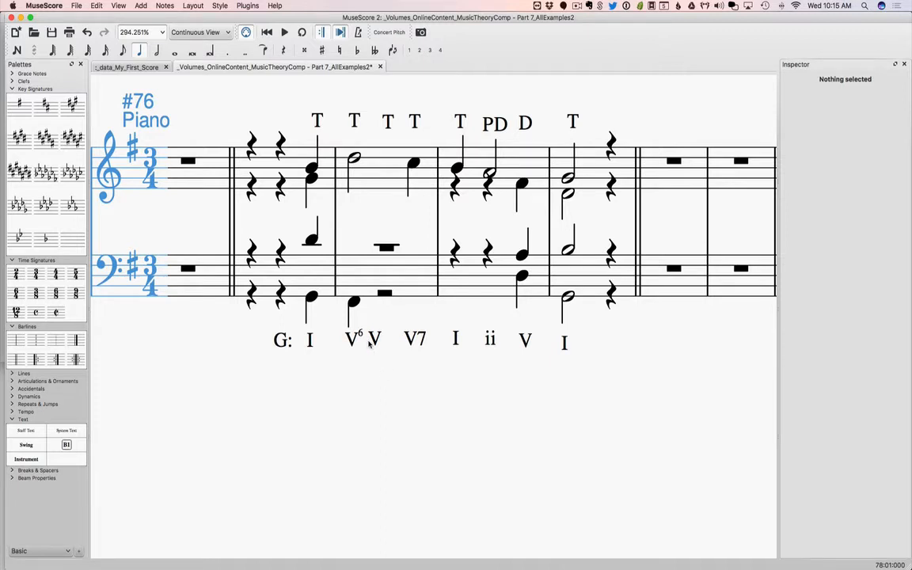
{"action": "left_click_drag", "start_coordinate": [373, 340], "coordinate": [388, 339]}
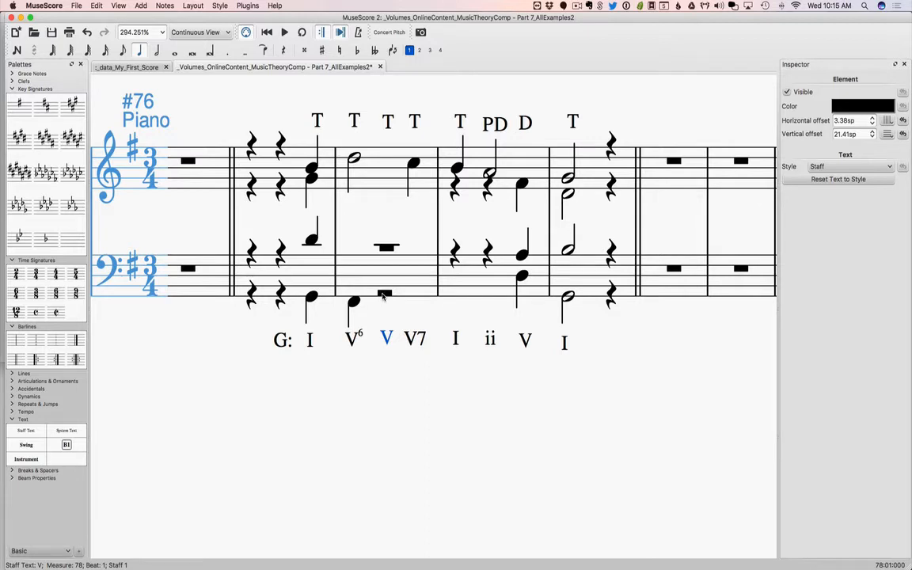
- Shorten measure 78's voice 2 bass half rest to a quarter and enter a quarter-note A2 on beat 2
{"action": "left_click", "coordinate": [354, 301]}
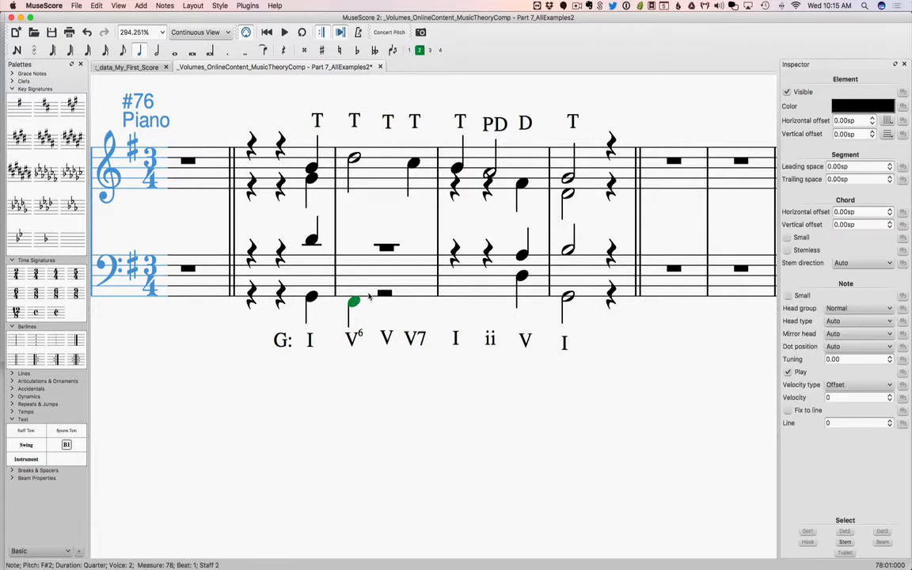
{"action": "scroll", "coordinate": [374, 300], "scroll_direction": "right", "scroll_amount": 7}
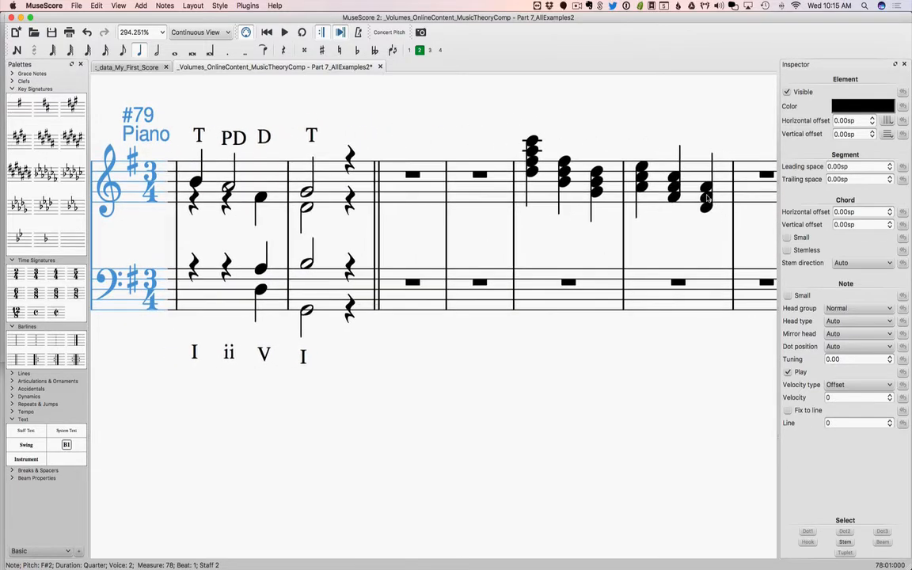
{"action": "left_click", "coordinate": [706, 190]}
{"action": "scroll", "coordinate": [707, 190], "scroll_direction": "left", "scroll_amount": 1}
{"action": "scroll", "coordinate": [707, 190], "scroll_direction": "left", "scroll_amount": 7}
{"action": "scroll", "coordinate": [707, 190], "scroll_direction": "down", "scroll_amount": 2}
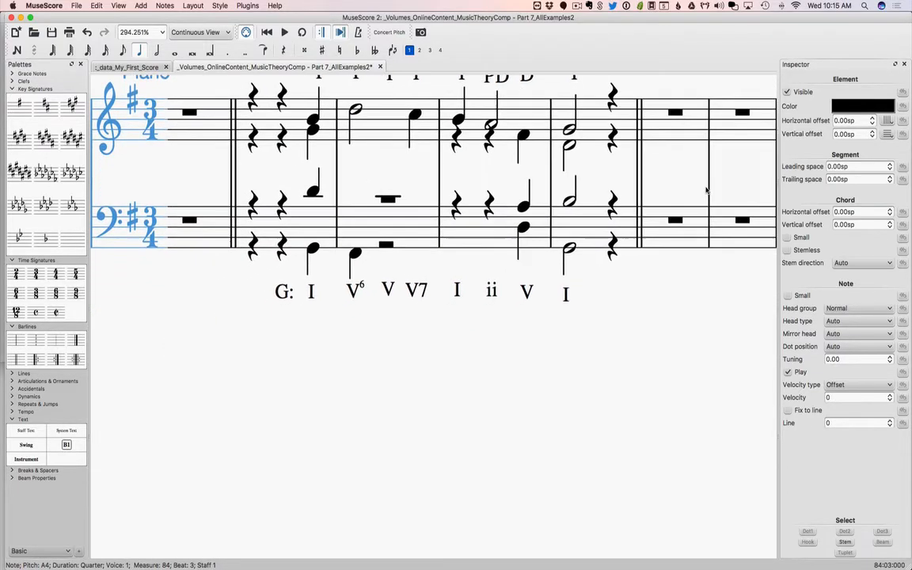
{"action": "left_click", "coordinate": [367, 248]}
{"action": "left_click", "coordinate": [400, 239]}
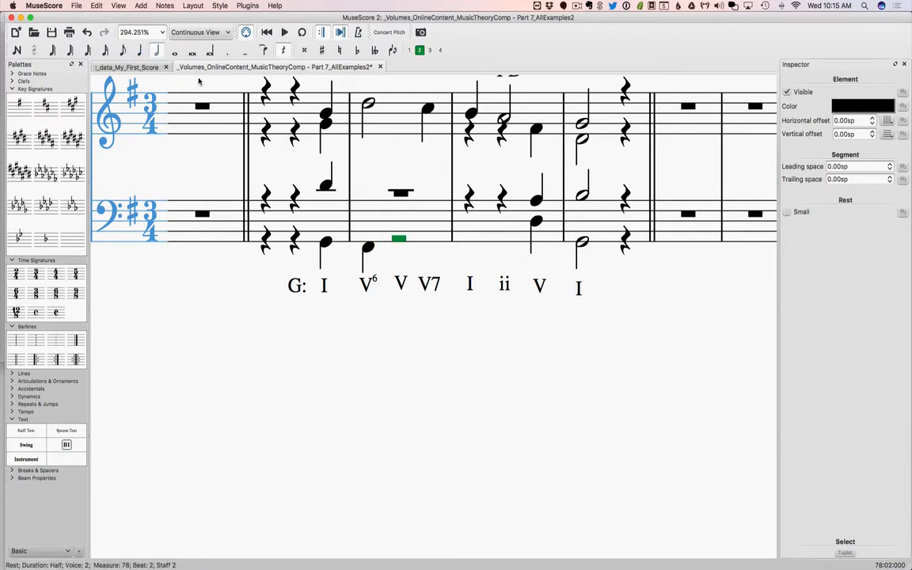
{"action": "left_click", "coordinate": [139, 51]}
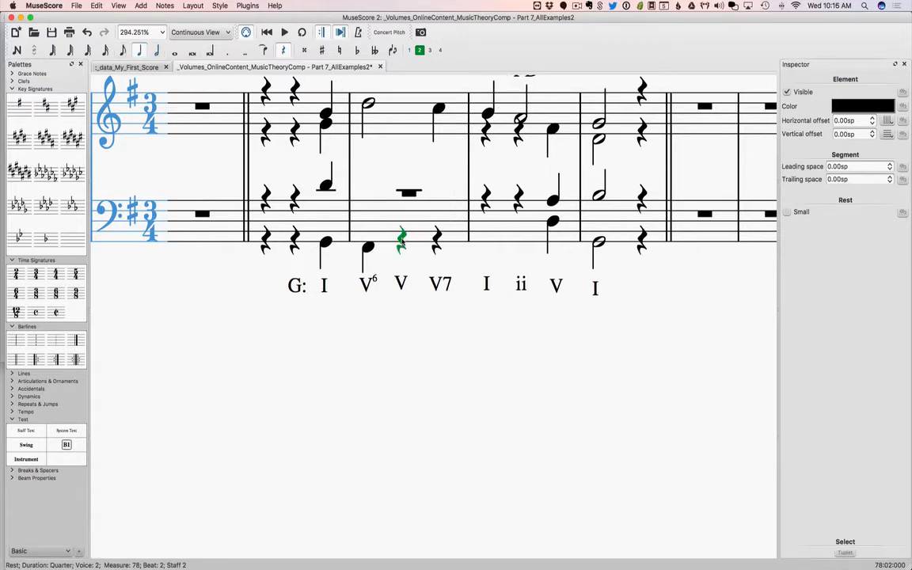
{"action": "left_click", "coordinate": [17, 50]}
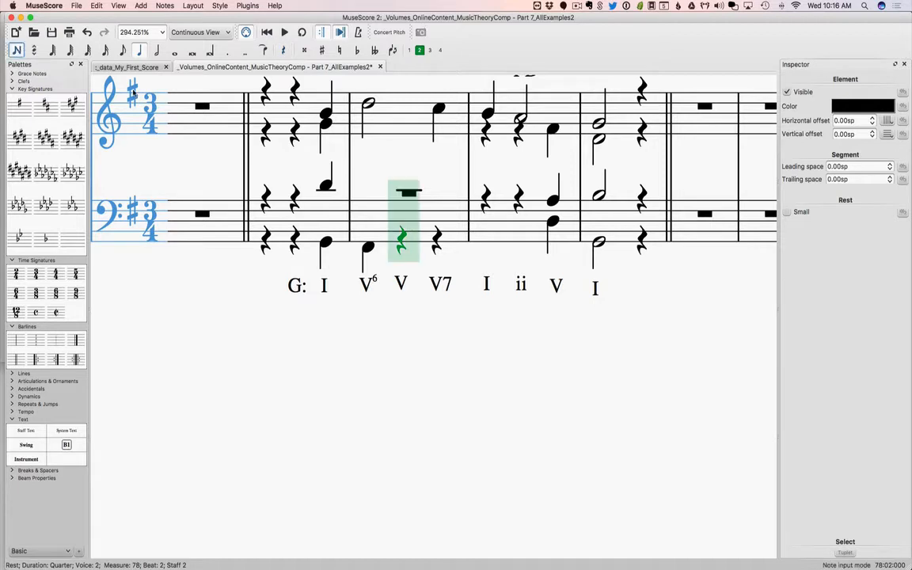
{"action": "left_click", "coordinate": [404, 238]}
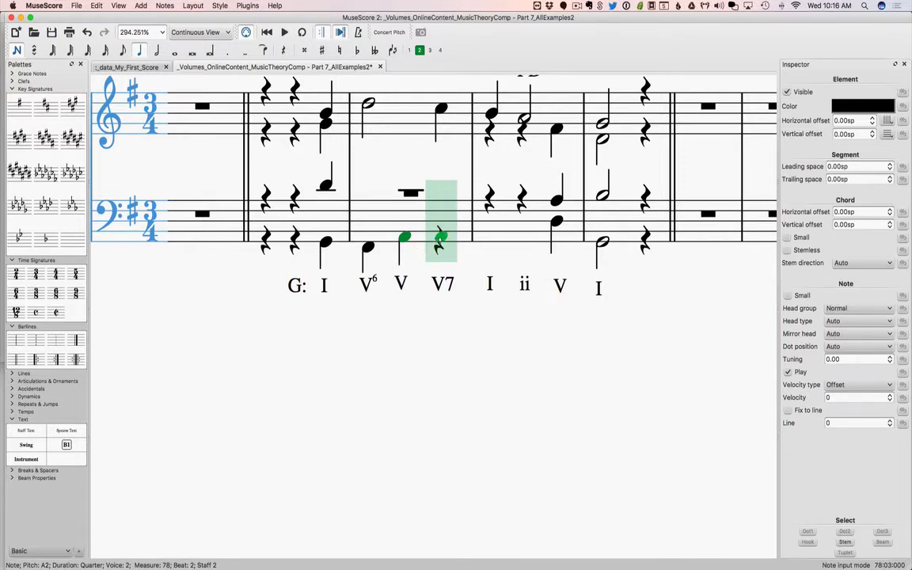
- Enter a quarter-note C3 in voice 2 of the bass staff on beat 3 of measure 78 and select the soprano note above
{"action": "scroll", "coordinate": [441, 237], "scroll_direction": "up", "scroll_amount": 3}
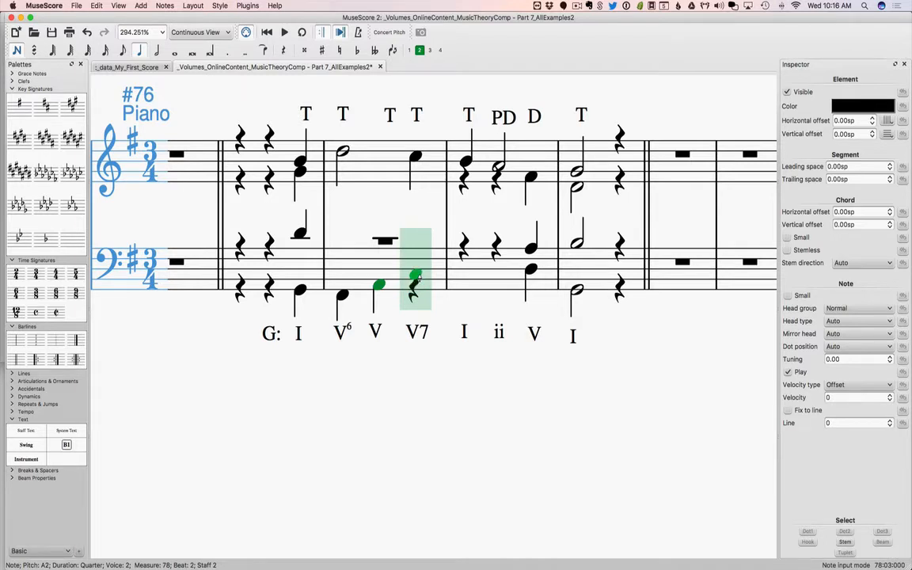
{"action": "left_click", "coordinate": [416, 277]}
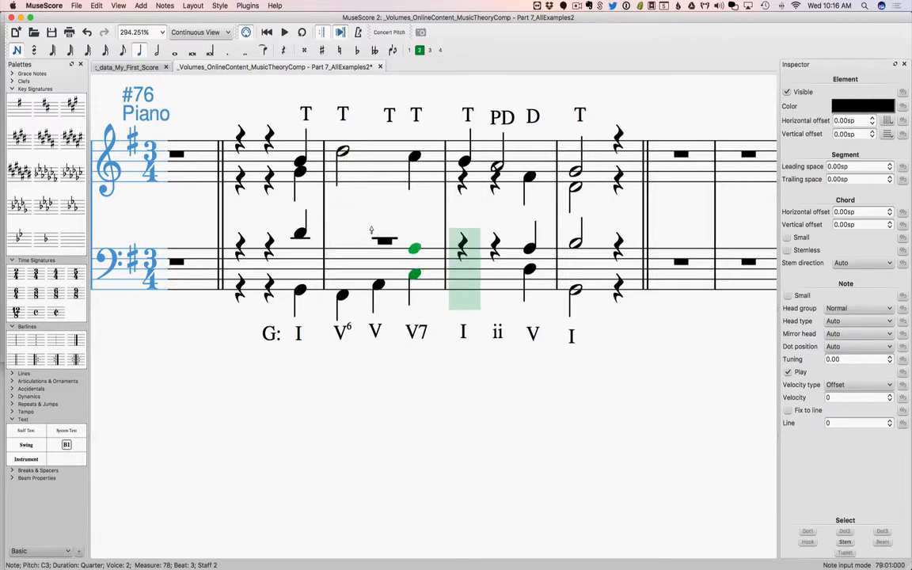
{"action": "key", "text": "Escape"}
{"action": "left_click", "coordinate": [415, 157]}
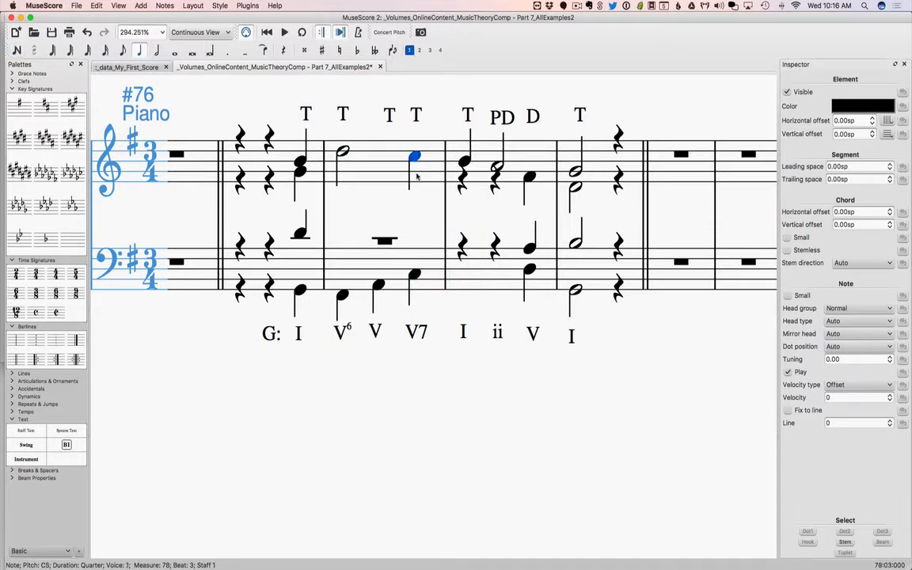
- Lower measure 78's beat 3 bass note to A2 and its beat 2 bass note to G2
{"action": "left_click", "coordinate": [413, 276]}
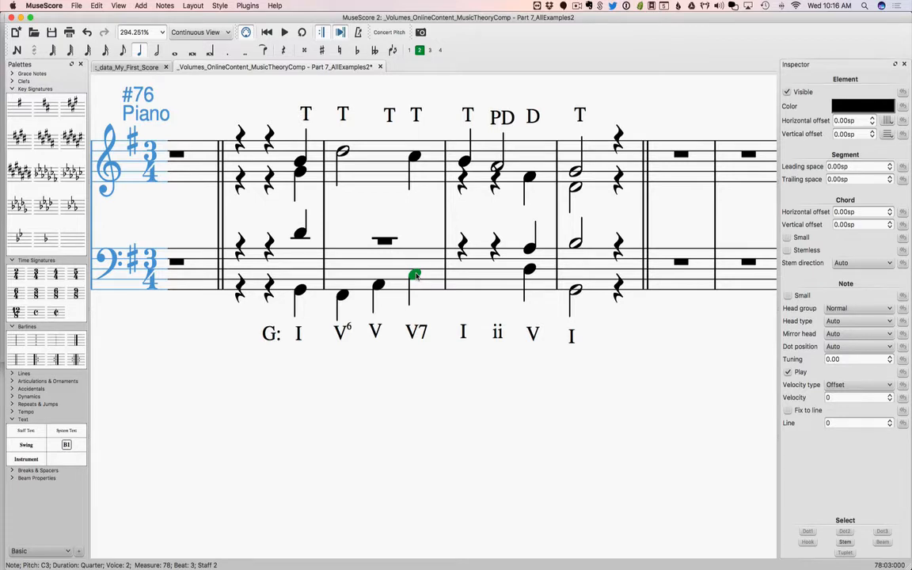
{"action": "key", "text": "Down"}
{"action": "key", "text": "Down"}
{"action": "key", "text": "Down"}
{"action": "left_click", "coordinate": [378, 285]}
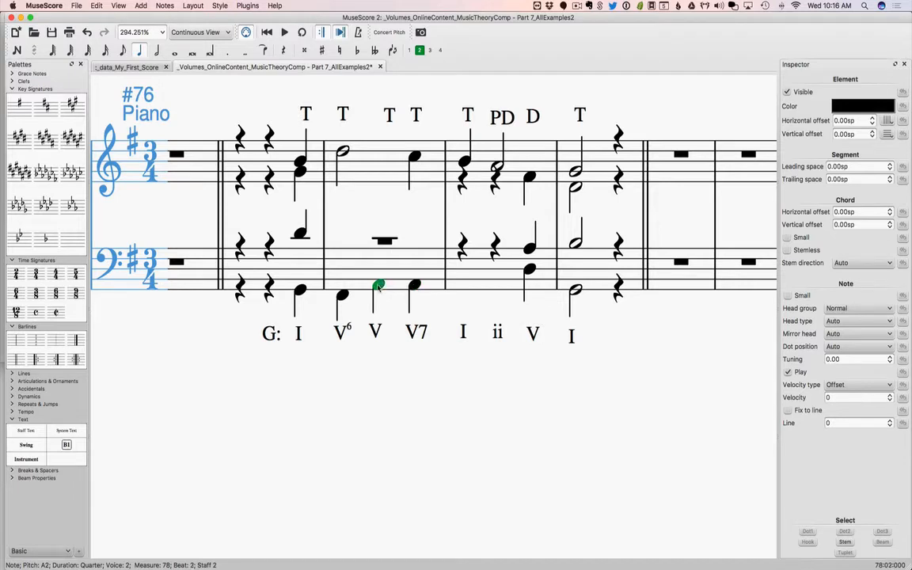
{"action": "key", "text": "Down"}
- Remove the 7 from the V7 label under beat 3 of measure 78
{"action": "double_click", "coordinate": [421, 333]}
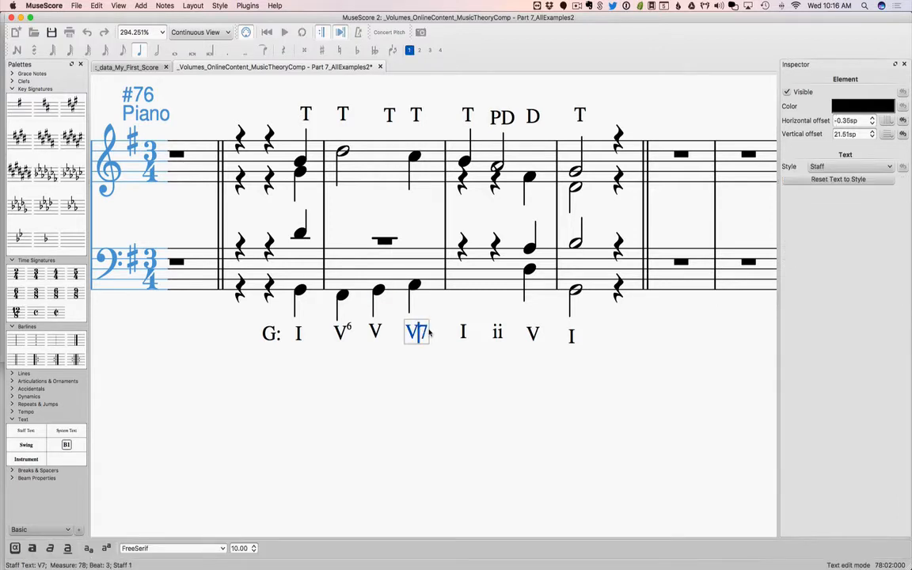
{"action": "key", "text": "BackSpace"}
{"action": "left_click", "coordinate": [419, 337]}
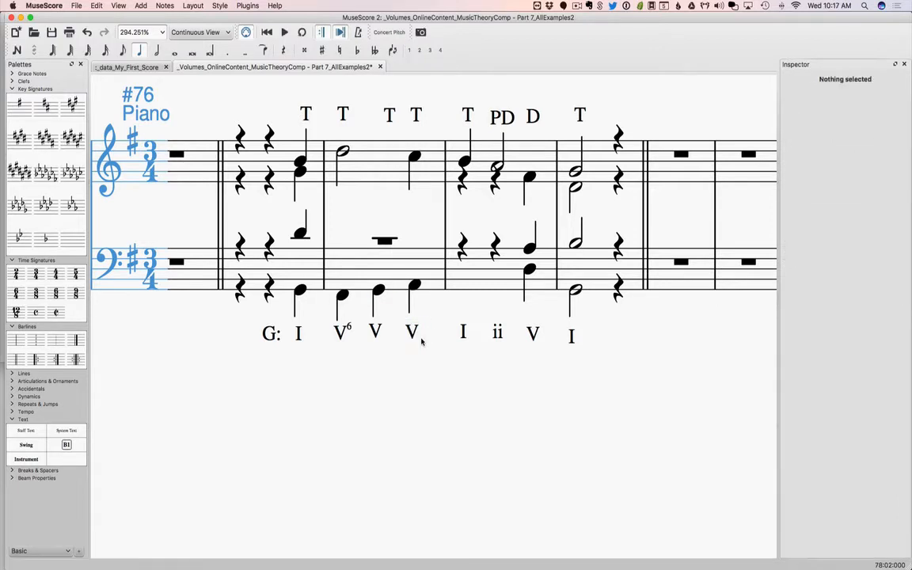
- Copy the superscript 6 to the beat 3 bass note of measure 78 and position it beside that beat's V
{"action": "left_click", "coordinate": [348, 326]}
{"action": "key", "text": "ctrl+c"}
{"action": "left_click", "coordinate": [414, 285]}
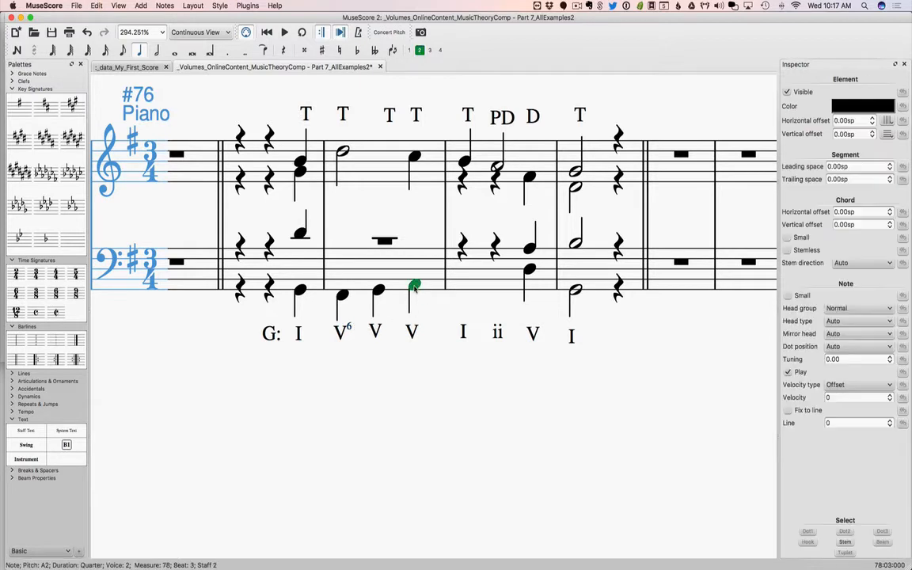
{"action": "key", "text": "ctrl+v"}
{"action": "left_click_drag", "start_coordinate": [421, 434], "coordinate": [432, 327]}
- Change the copied figure beside the beat 3 V to 4 over 3, align it, and select the bass note above
{"action": "double_click", "coordinate": [423, 328]}
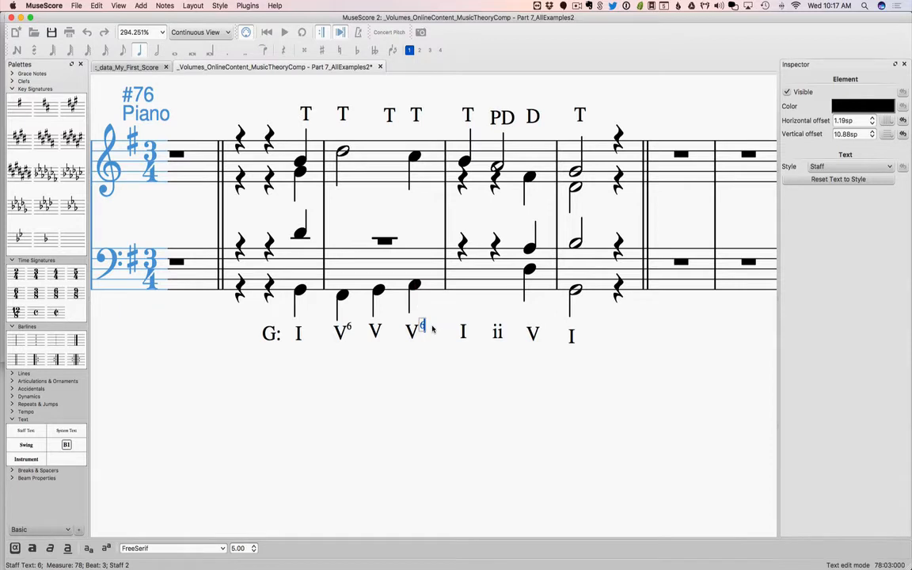
{"action": "type", "text": "4"}
{"action": "key", "text": "Return"}
{"action": "type", "text": "6"}
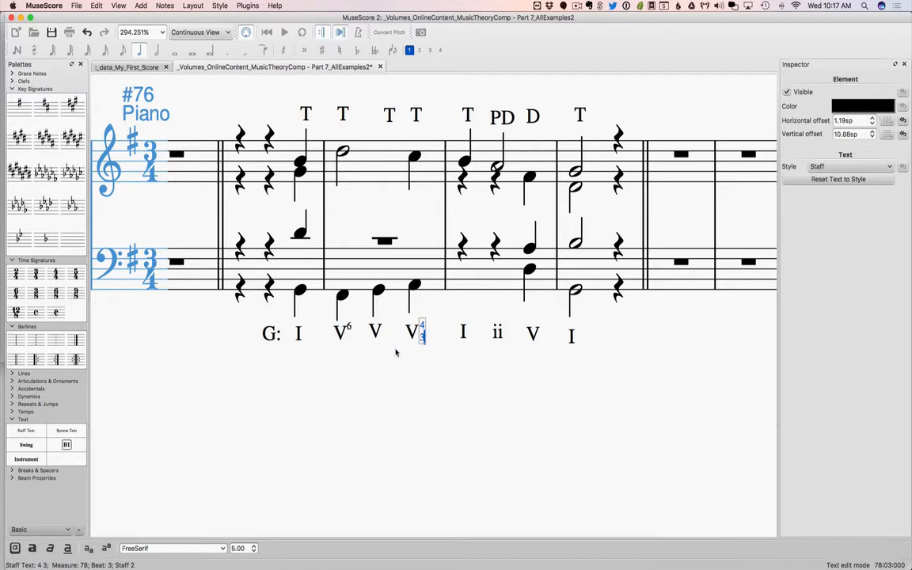
{"action": "left_click", "coordinate": [430, 360]}
{"action": "left_click", "coordinate": [422, 336]}
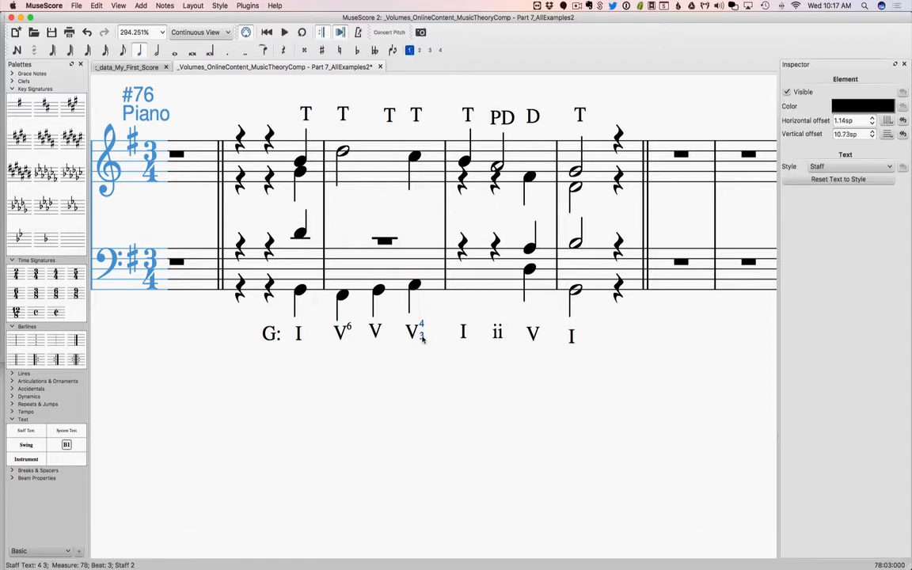
{"action": "left_click", "coordinate": [414, 285]}
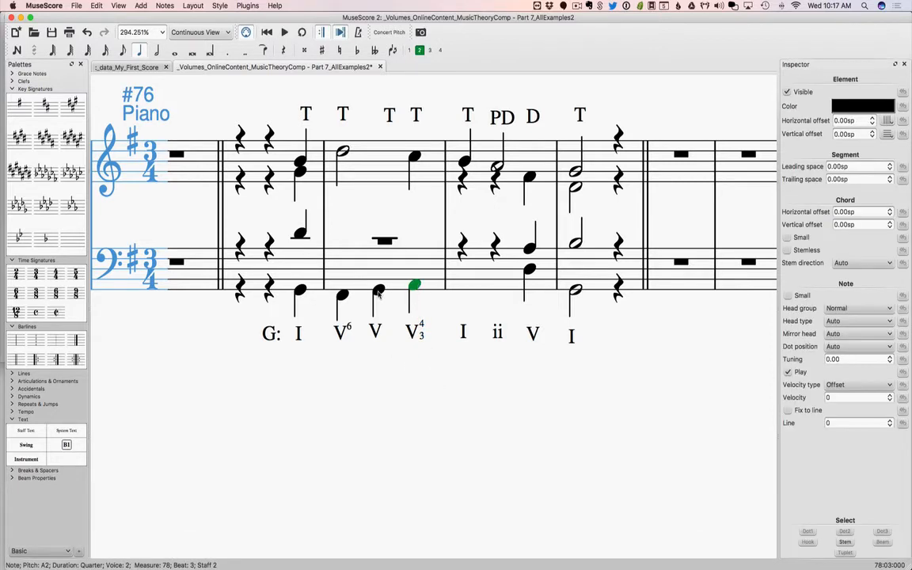
- Add the staff text "(PT)" to the beat 2 bass note of measure 78 and place it just below the notehead
{"action": "left_click", "coordinate": [379, 290]}
{"action": "left_click_drag", "start_coordinate": [384, 434], "coordinate": [371, 352]}
{"action": "double_click", "coordinate": [371, 352]}
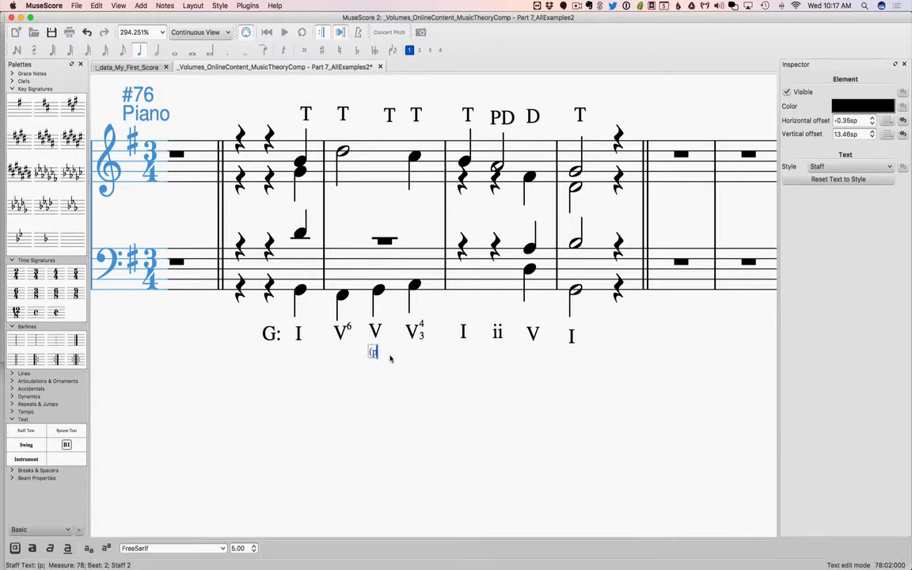
{"action": "type", "text": "T"}
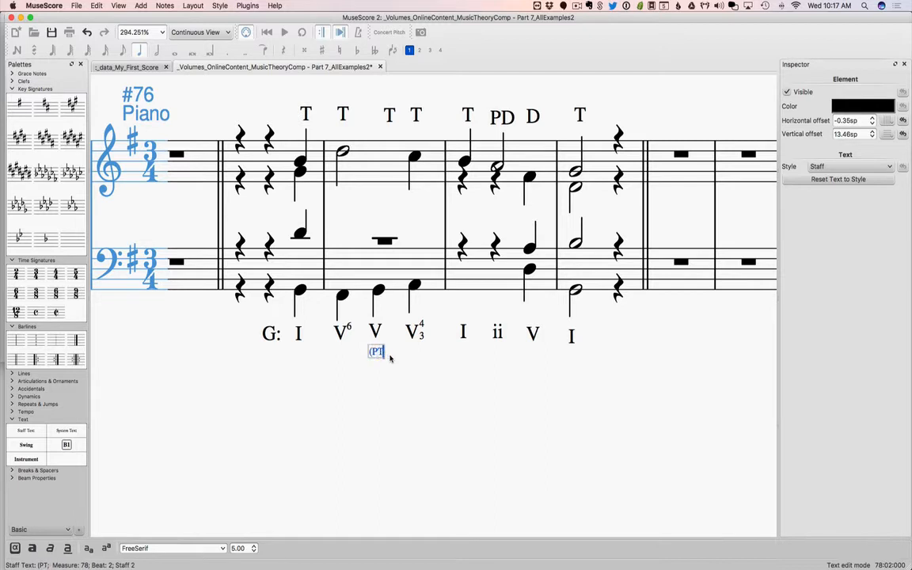
{"action": "type", "text": ")"}
{"action": "left_click", "coordinate": [403, 377]}
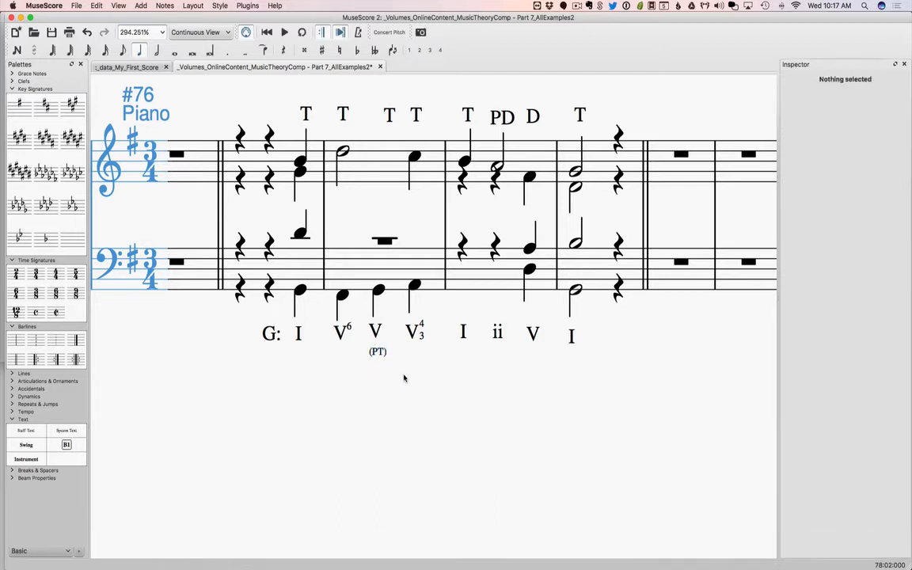
{"action": "left_click_drag", "start_coordinate": [379, 353], "coordinate": [383, 300]}
{"action": "left_click", "coordinate": [393, 375]}
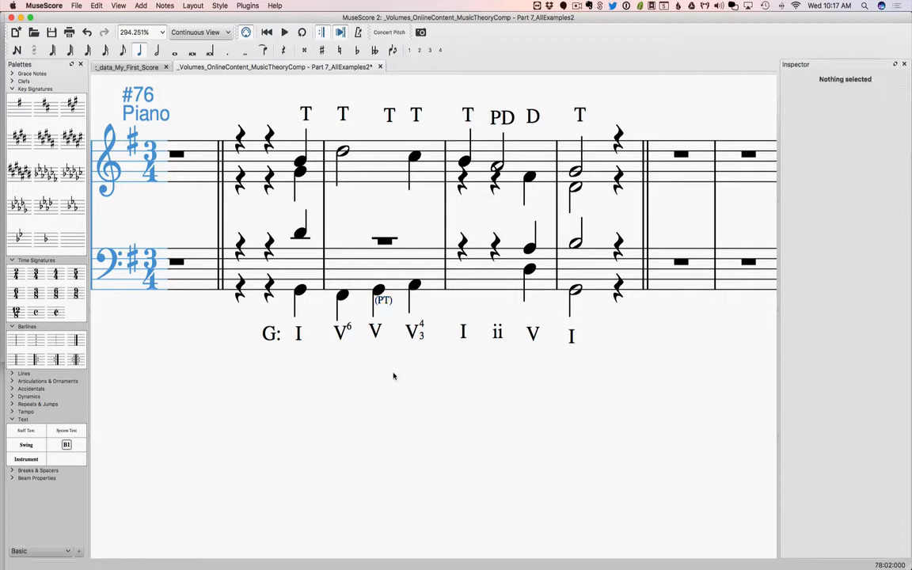
- Examine the bass line from beat 3 of measure 77 through measure 78, together with the V labels under beats 2 and 3
{"action": "left_click", "coordinate": [342, 295]}
{"action": "left_click", "coordinate": [379, 290]}
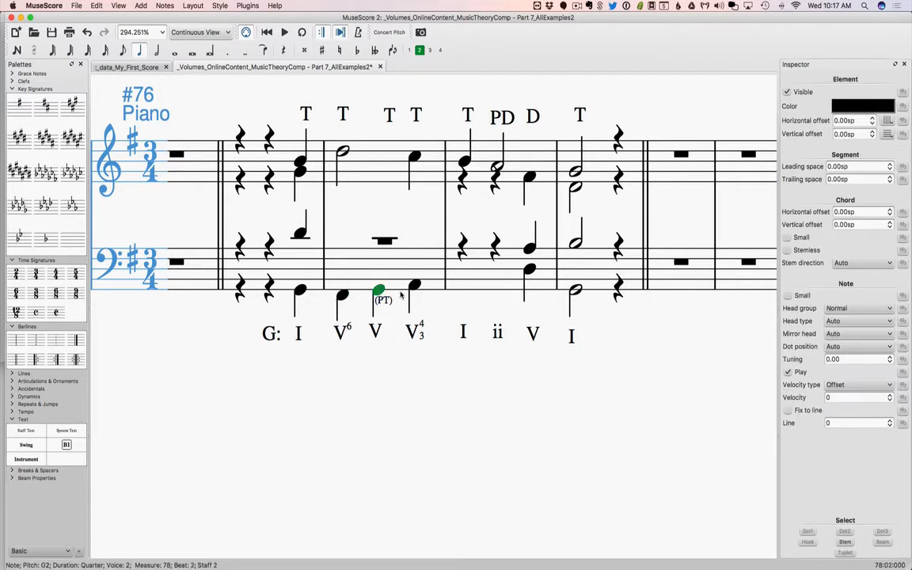
{"action": "left_click", "coordinate": [414, 285]}
{"action": "left_click", "coordinate": [378, 291]}
{"action": "left_click", "coordinate": [342, 295]}
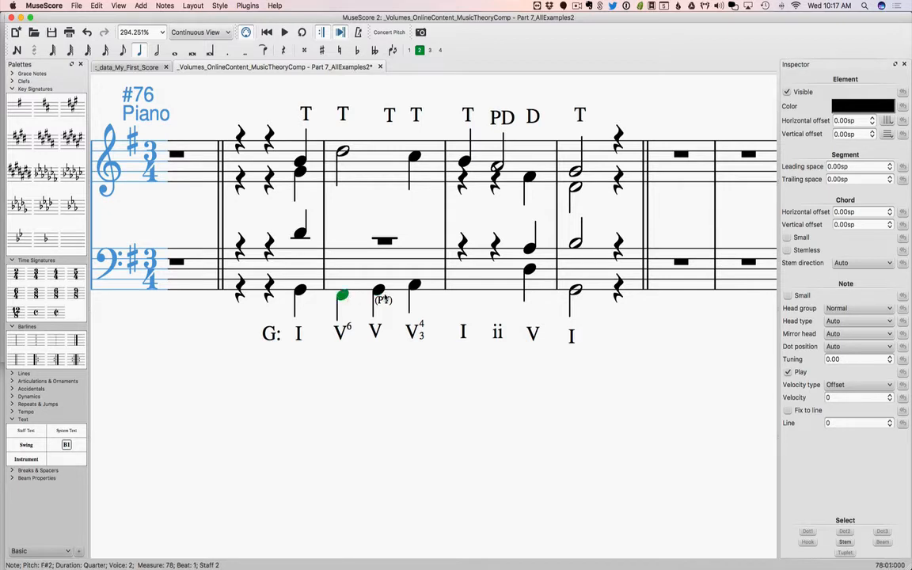
{"action": "left_click", "coordinate": [378, 291]}
{"action": "left_click", "coordinate": [415, 287]}
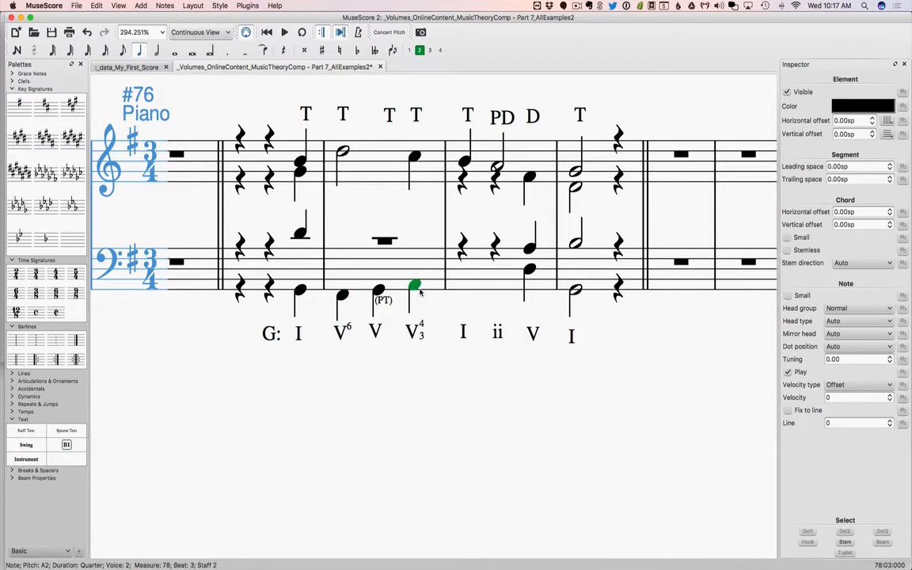
{"action": "left_click", "coordinate": [375, 332]}
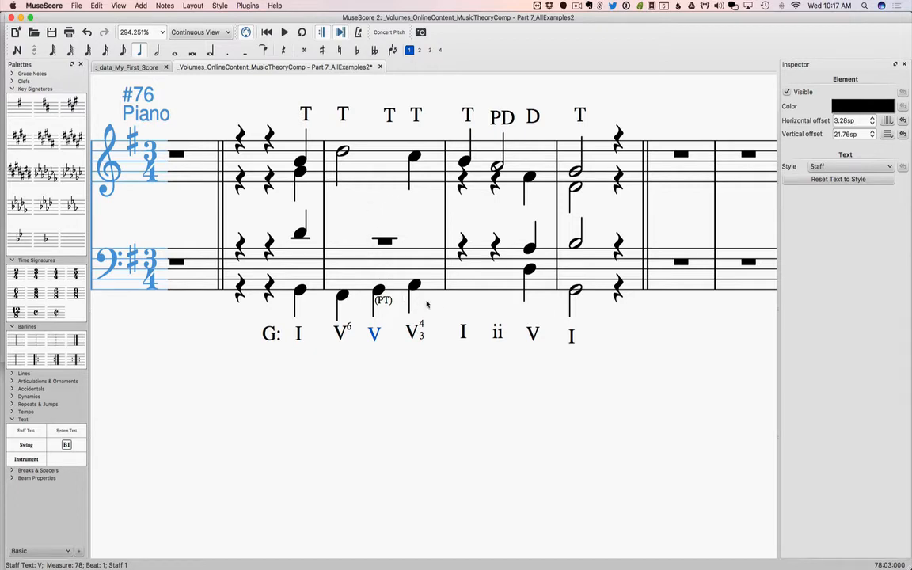
{"action": "left_click", "coordinate": [414, 333]}
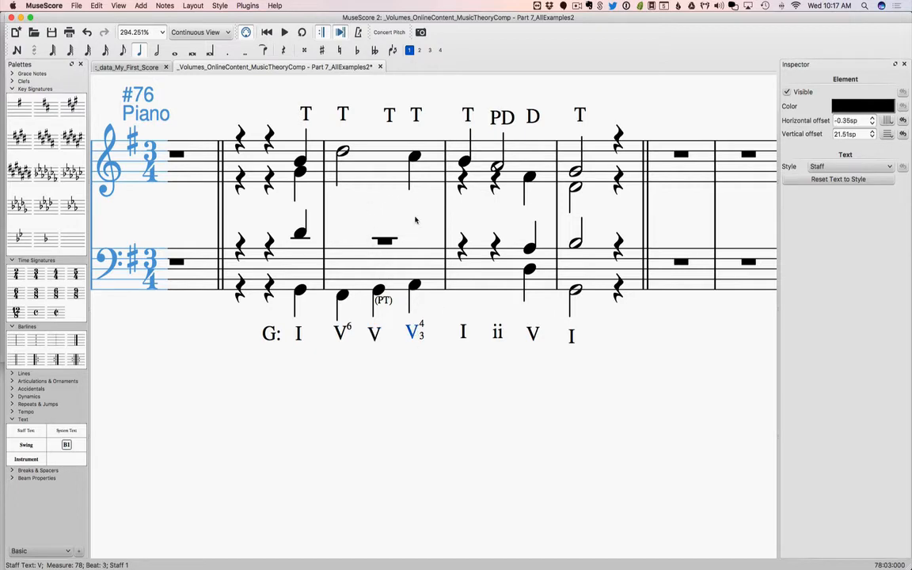
{"action": "left_click", "coordinate": [415, 288]}
{"action": "left_click", "coordinate": [301, 291]}
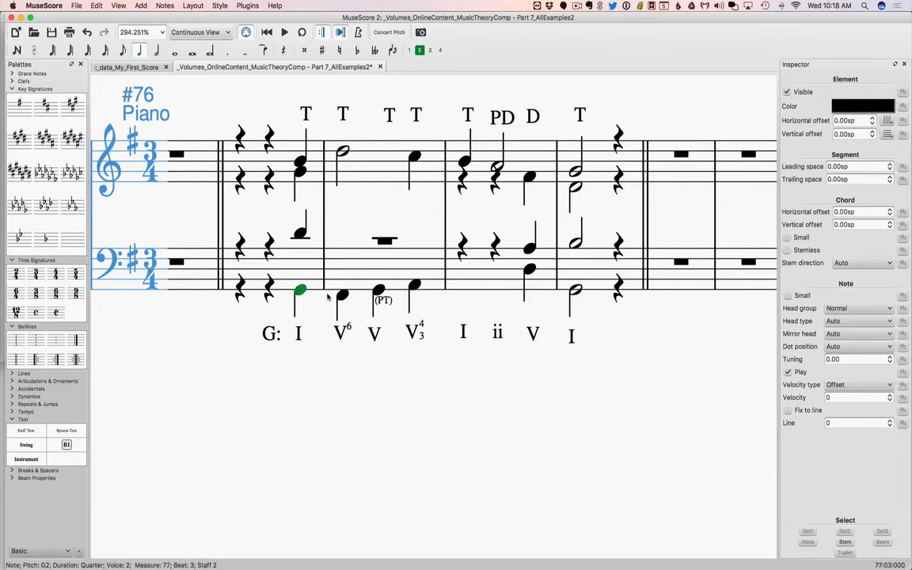
{"action": "left_click", "coordinate": [342, 295]}
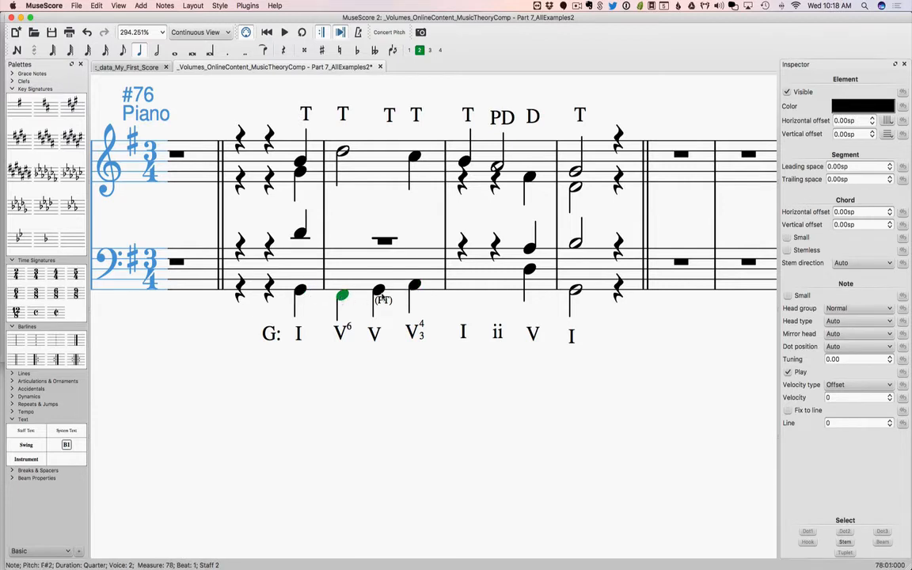
{"action": "left_click", "coordinate": [378, 290]}
{"action": "left_click", "coordinate": [415, 285]}
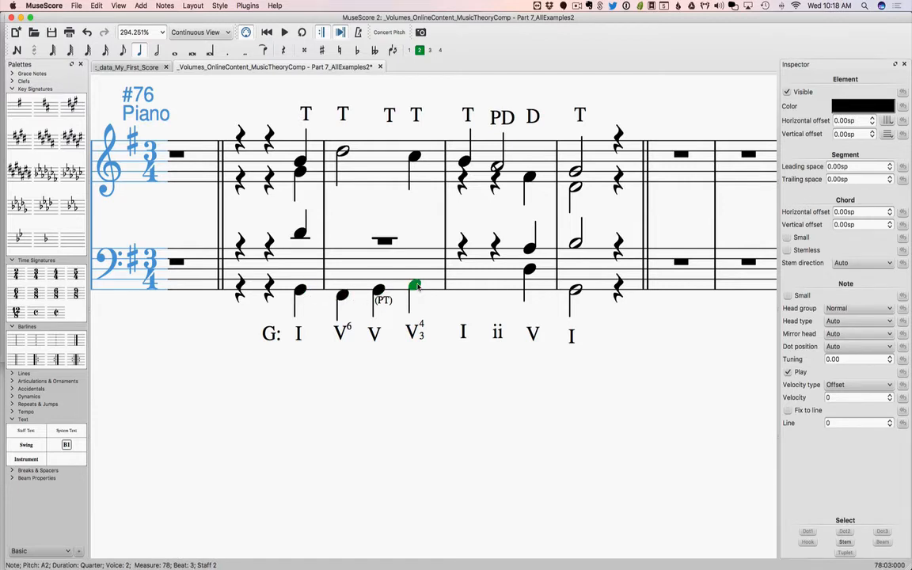
- Enter a quarter note B2 in voice 2 of the bass staff on beat 1 of measure 79
{"action": "left_click", "coordinate": [458, 282]}
{"action": "left_click", "coordinate": [418, 285]}
{"action": "left_click", "coordinate": [458, 282]}
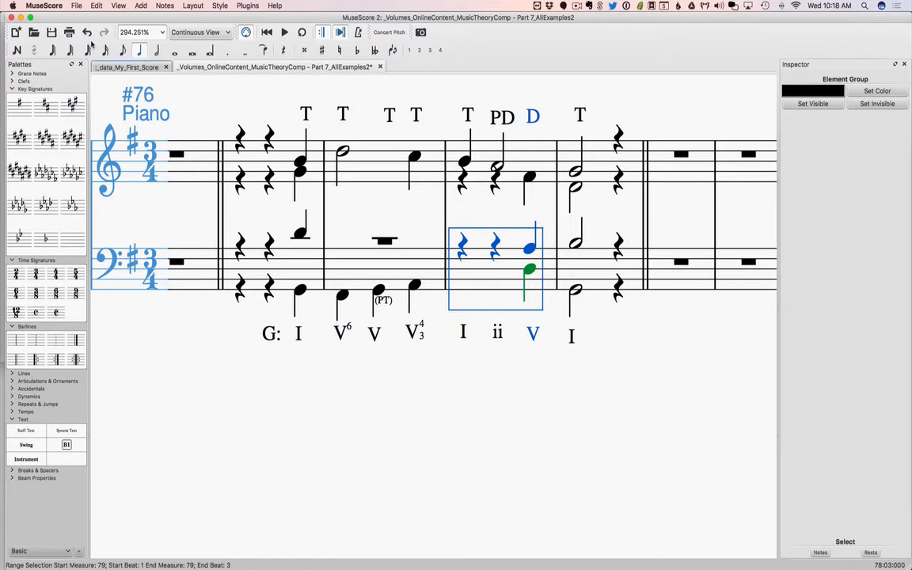
{"action": "left_click", "coordinate": [17, 47]}
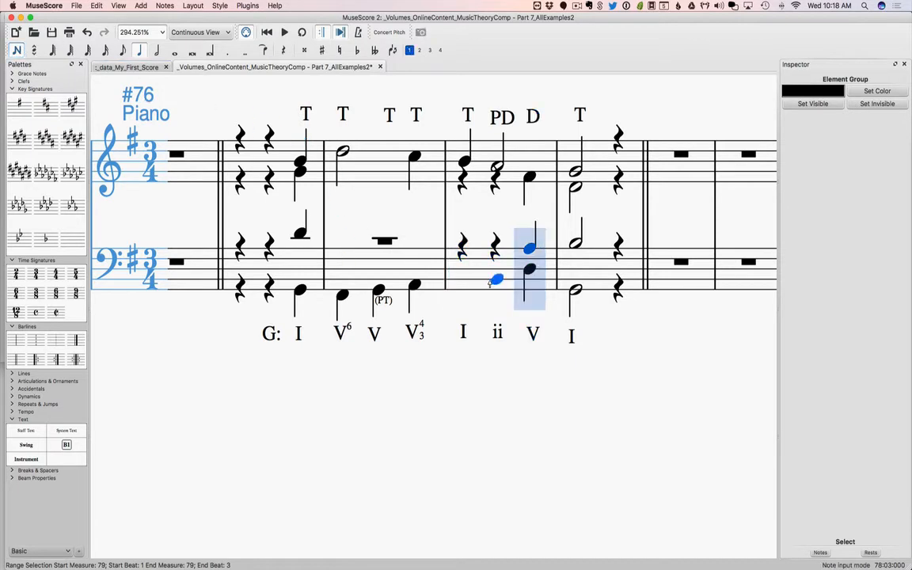
{"action": "left_click", "coordinate": [465, 280]}
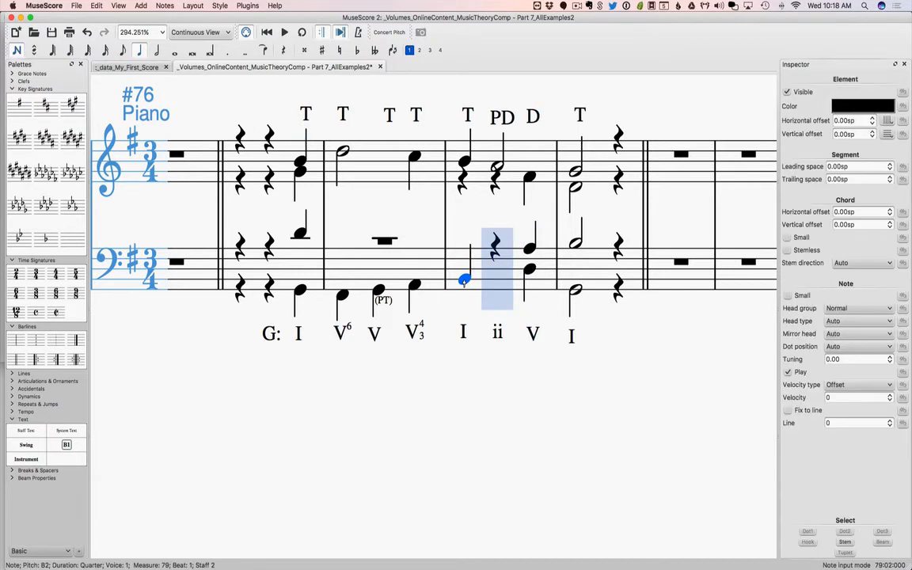
{"action": "key", "text": "super+z"}
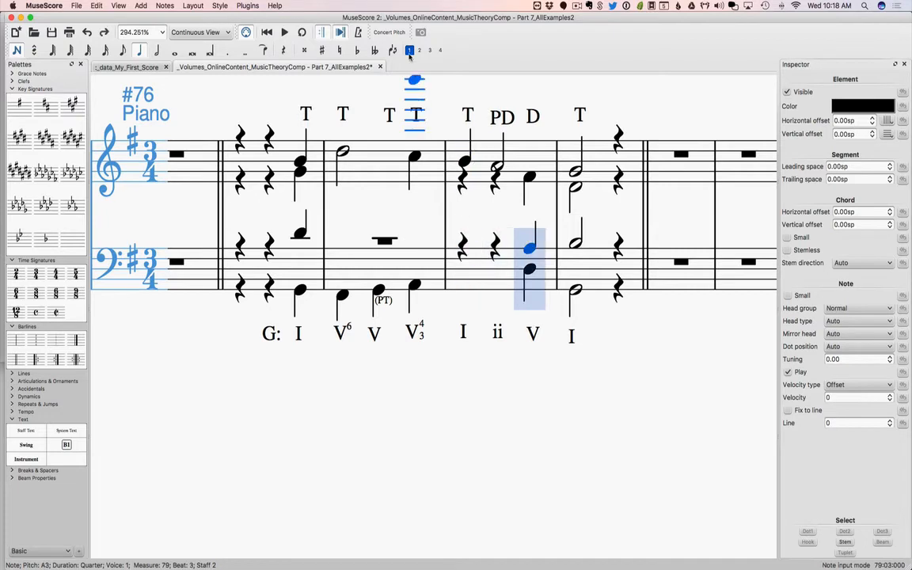
{"action": "left_click", "coordinate": [420, 51]}
{"action": "left_click", "coordinate": [464, 280]}
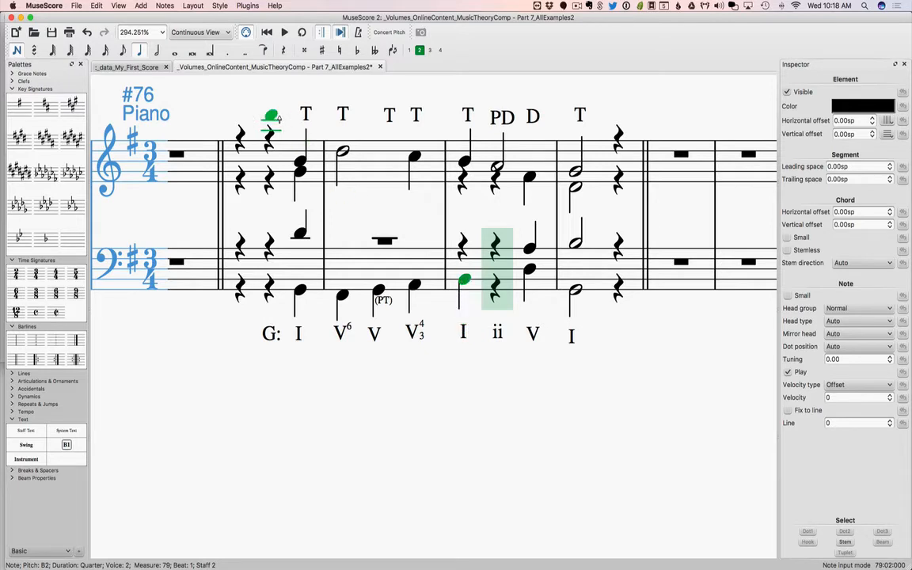
{"action": "left_click", "coordinate": [17, 50]}
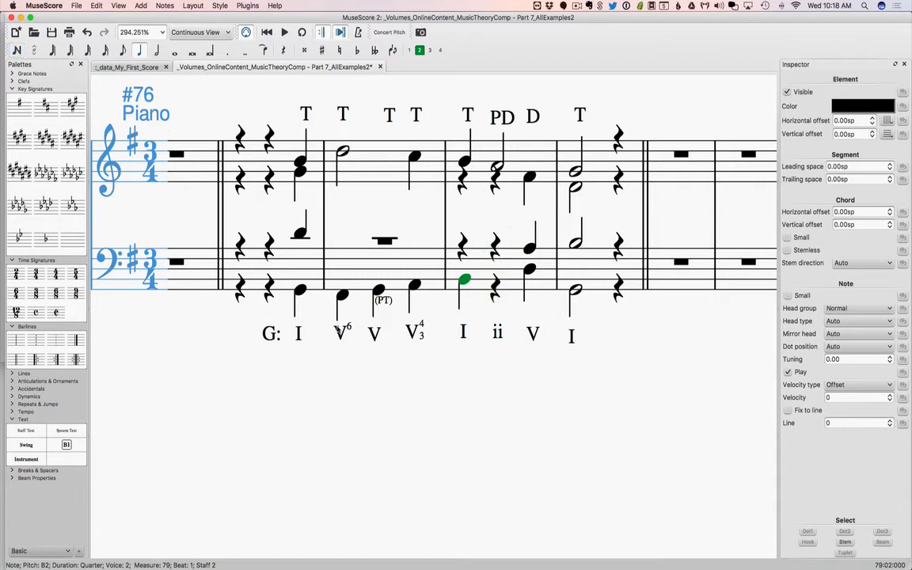
- Copy the superscript 6 from measure 78 to the beat 1 bass note of measure 79 and position it beside the I
{"action": "left_click", "coordinate": [347, 325]}
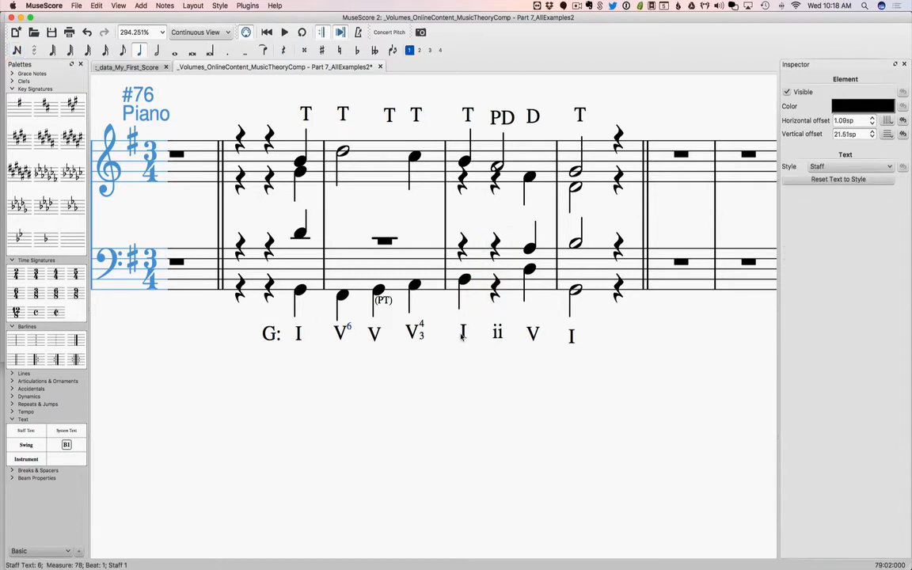
{"action": "left_click", "coordinate": [465, 280]}
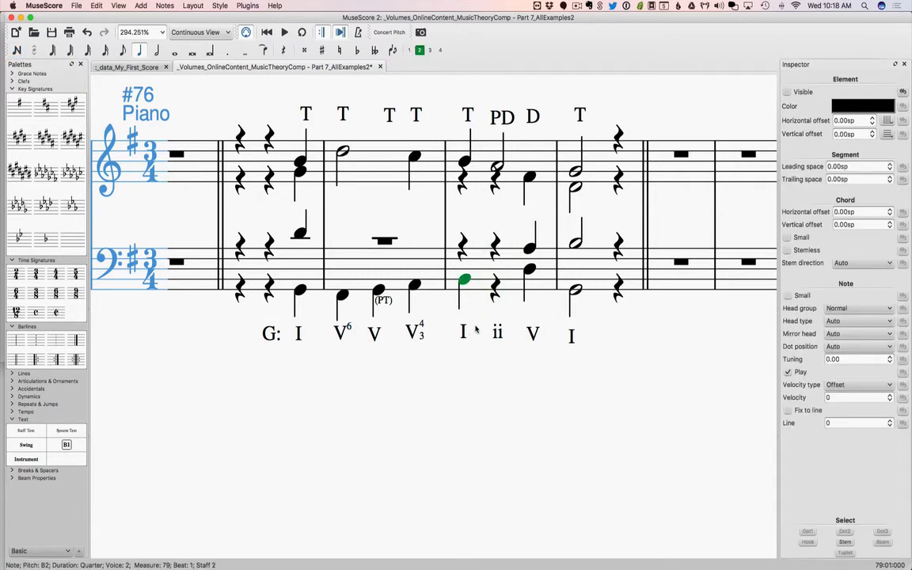
{"action": "left_click_drag", "start_coordinate": [471, 433], "coordinate": [472, 334]}
{"action": "left_click", "coordinate": [474, 375]}
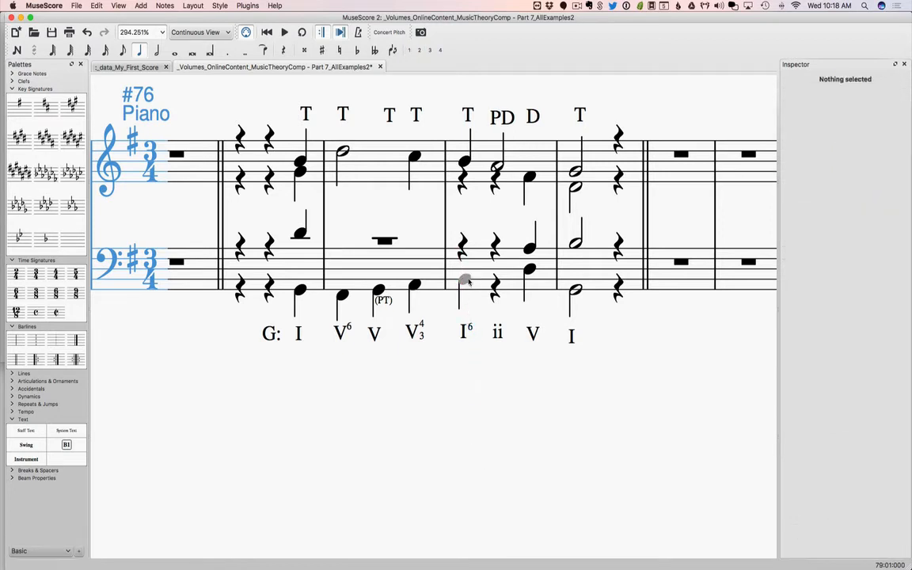
- Review the bass line note by note from beat 3 of measure 77 to beat 1 of measure 79
{"action": "left_click", "coordinate": [465, 279]}
{"action": "left_click", "coordinate": [435, 350]}
{"action": "left_click", "coordinate": [467, 283]}
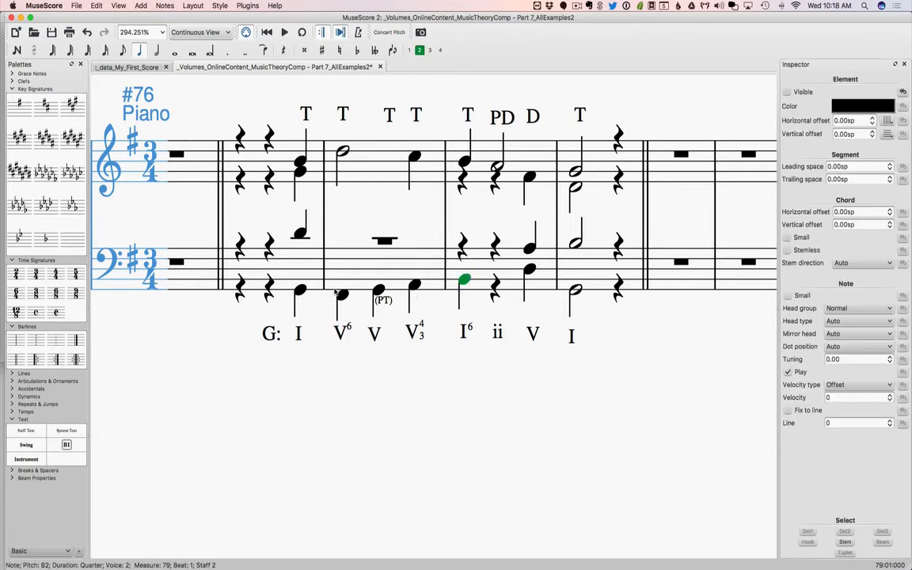
{"action": "left_click", "coordinate": [301, 291]}
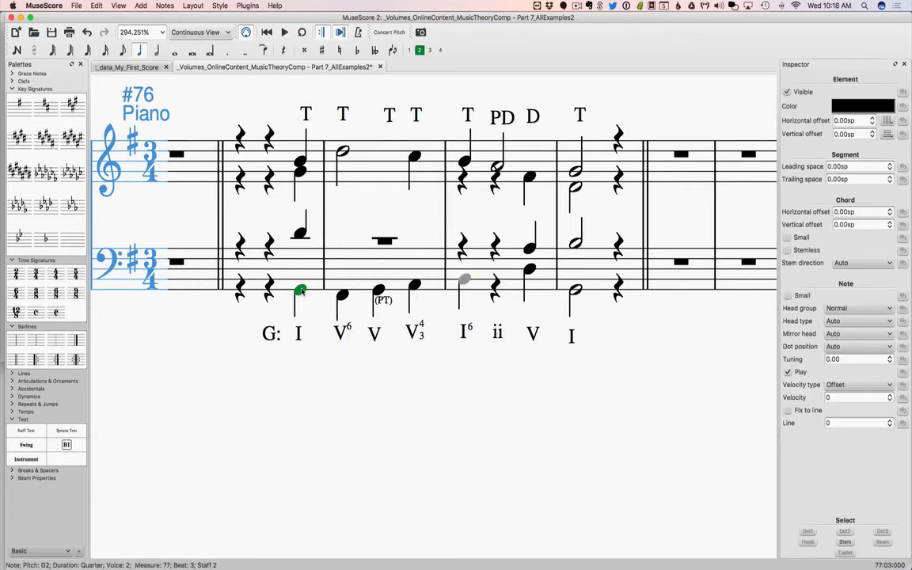
{"action": "left_click", "coordinate": [342, 295]}
{"action": "left_click", "coordinate": [378, 291]}
{"action": "left_click", "coordinate": [414, 284]}
{"action": "left_click", "coordinate": [465, 282]}
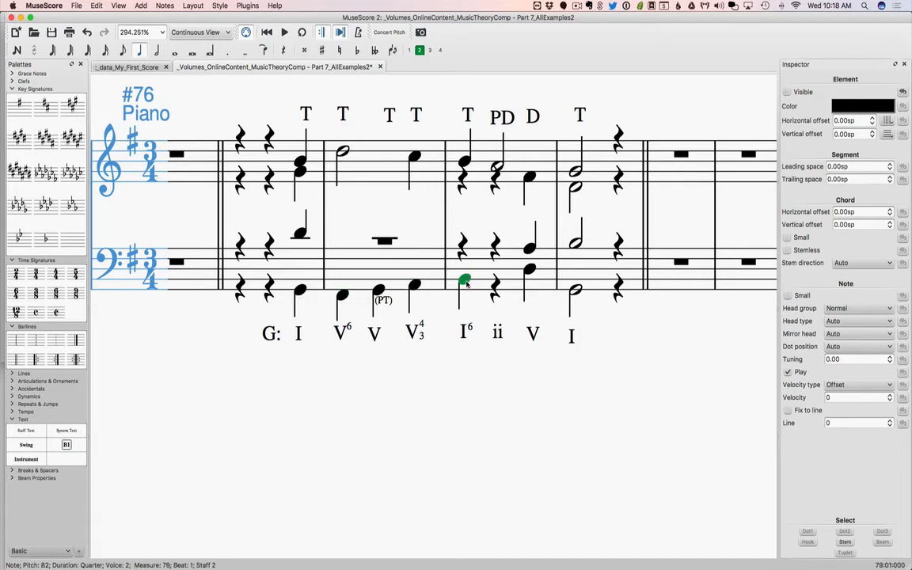
- Replace the voice 2 rest on beat 2 of measure 79 in the bass staff with a quarter note C3
{"action": "left_click", "coordinate": [495, 279]}
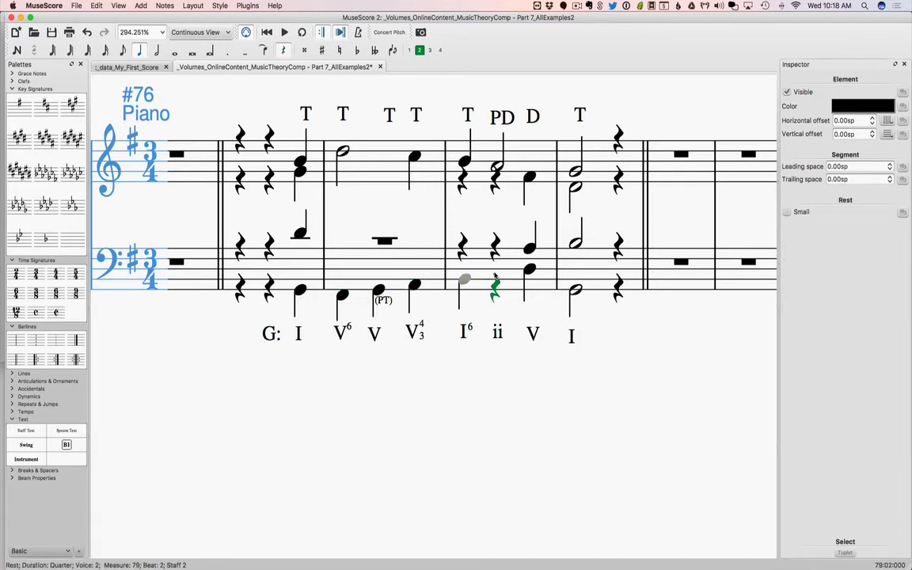
{"action": "left_click", "coordinate": [16, 50]}
{"action": "key", "text": "c"}
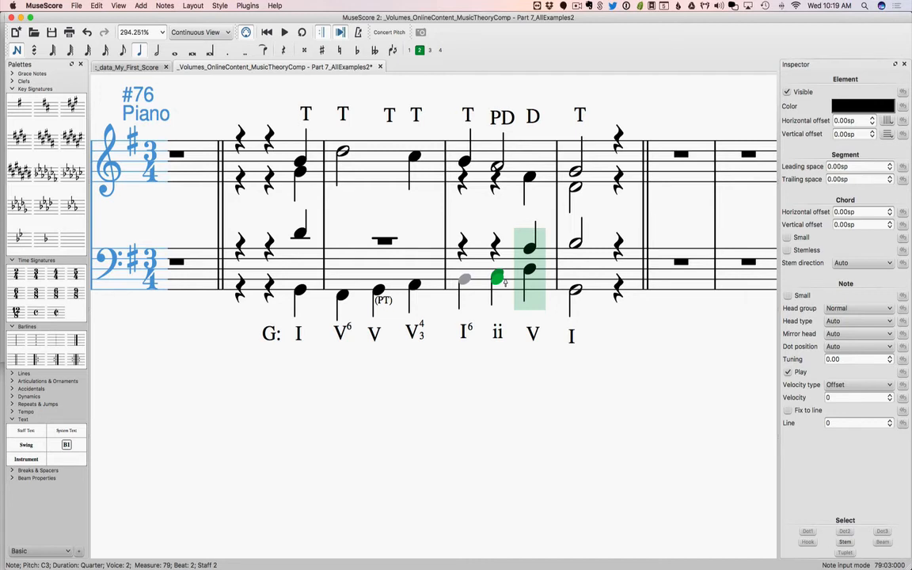
{"action": "left_click", "coordinate": [14, 52]}
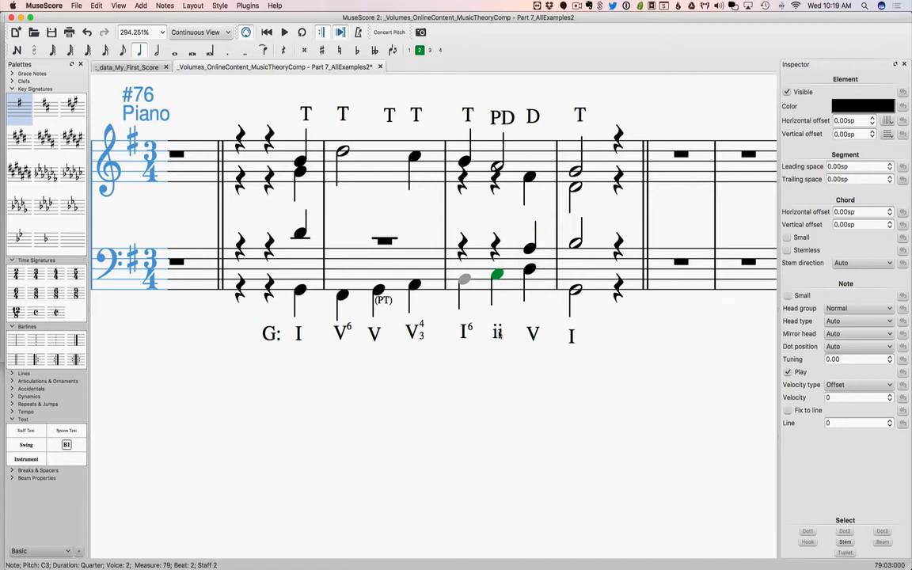
- Copy the superscript 6 from the I label to the beat 2 bass note of measure 79 and position it beside the ii
{"action": "left_click", "coordinate": [469, 328]}
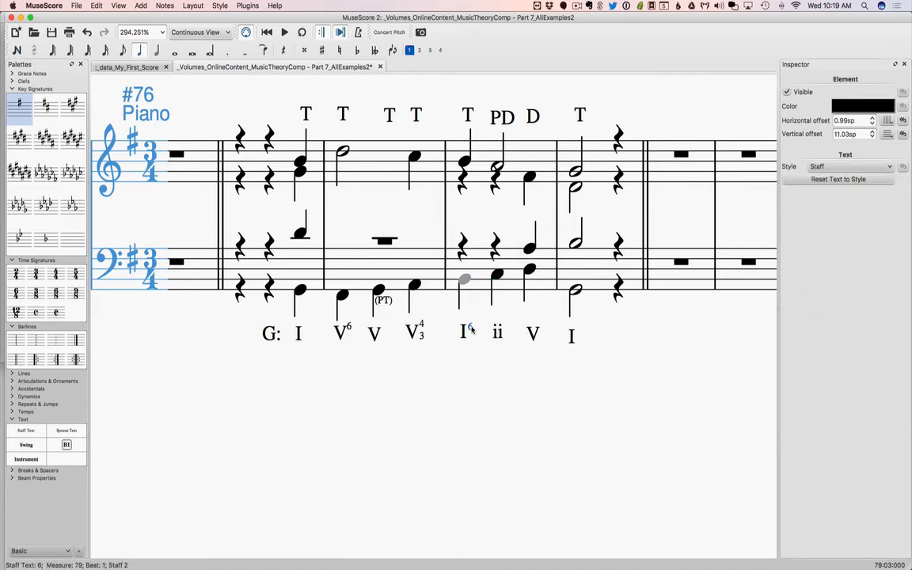
{"action": "left_click", "coordinate": [496, 275]}
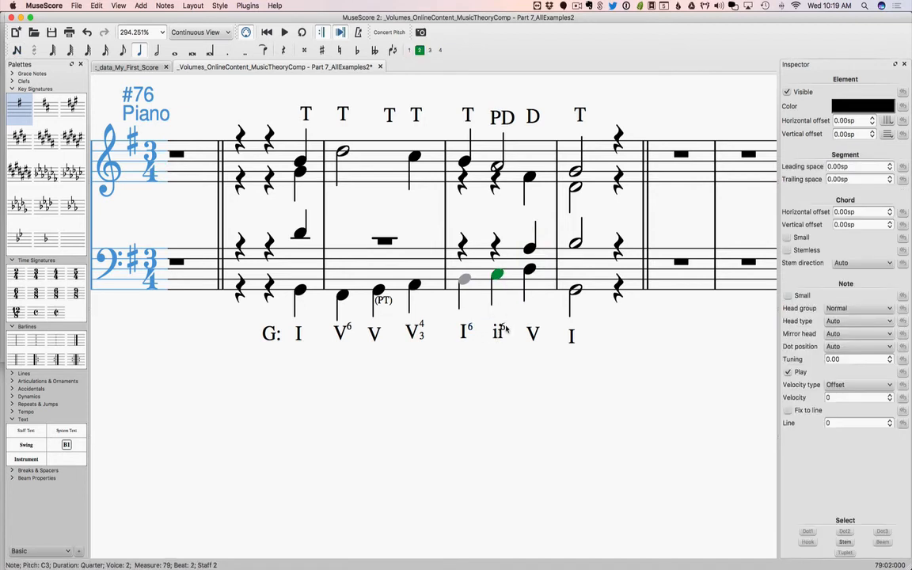
{"action": "type", "text": "6"}
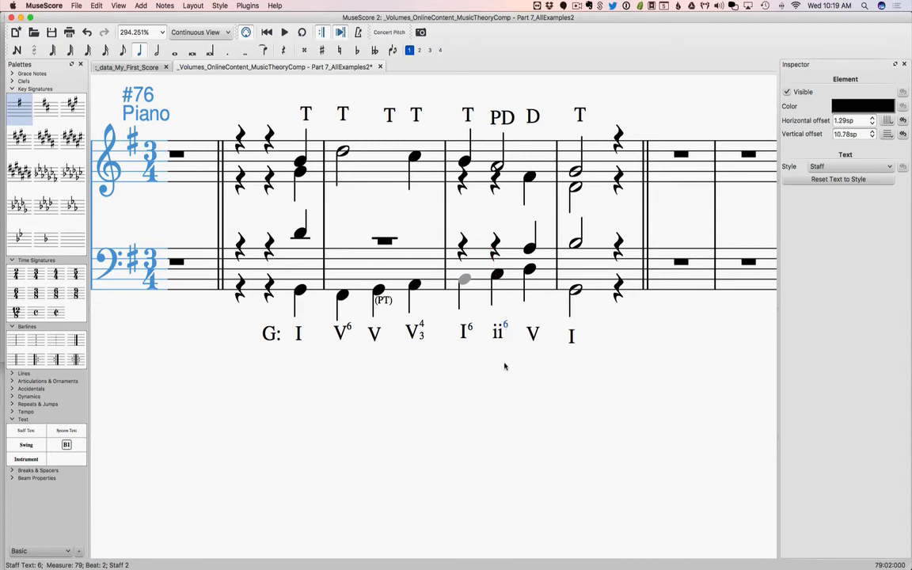
{"action": "left_click", "coordinate": [505, 366]}
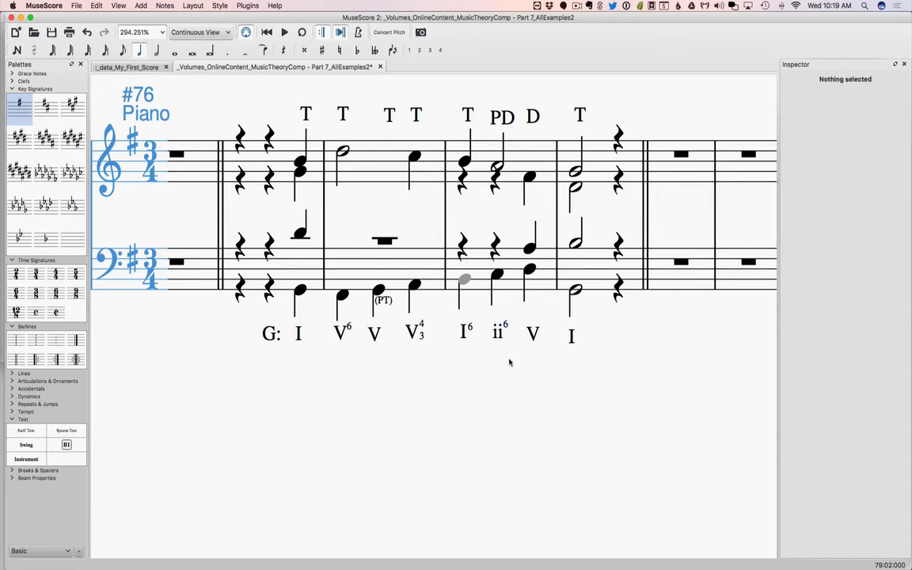
- Examine the V label under beat 3 of measure 79 and that measure's bass notes from beat 1 to beat 3
{"action": "left_click", "coordinate": [533, 334]}
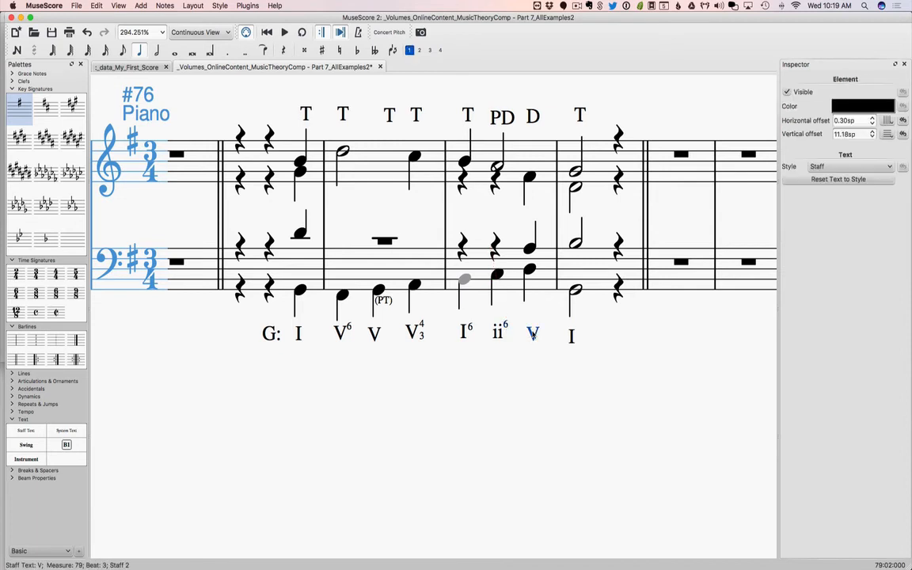
{"action": "left_click", "coordinate": [529, 270]}
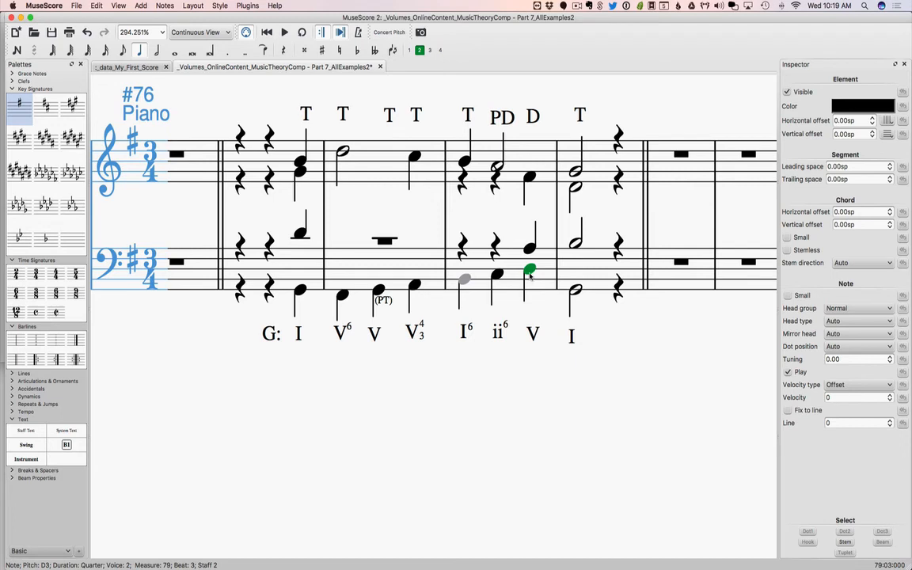
{"action": "left_click", "coordinate": [467, 281]}
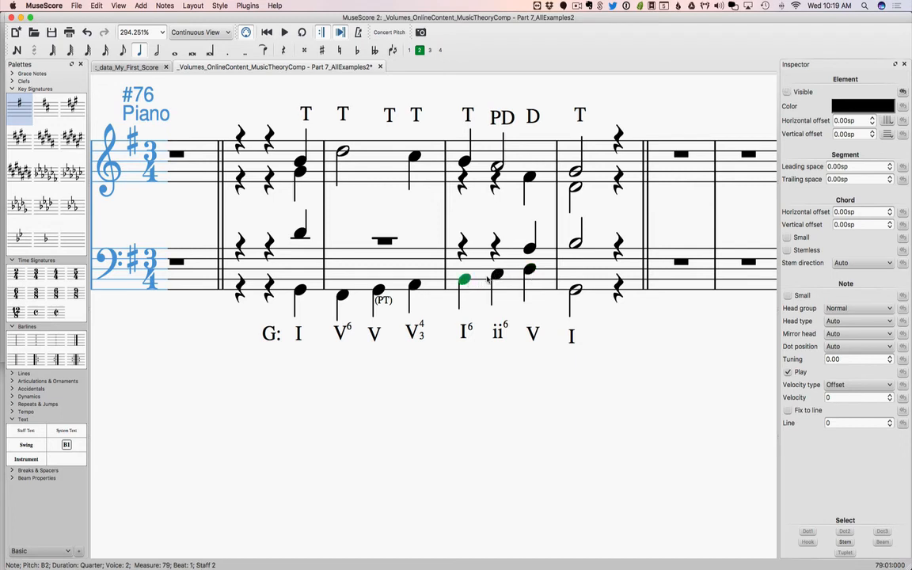
{"action": "left_click", "coordinate": [485, 279]}
{"action": "left_click", "coordinate": [494, 274]}
{"action": "left_click", "coordinate": [529, 271]}
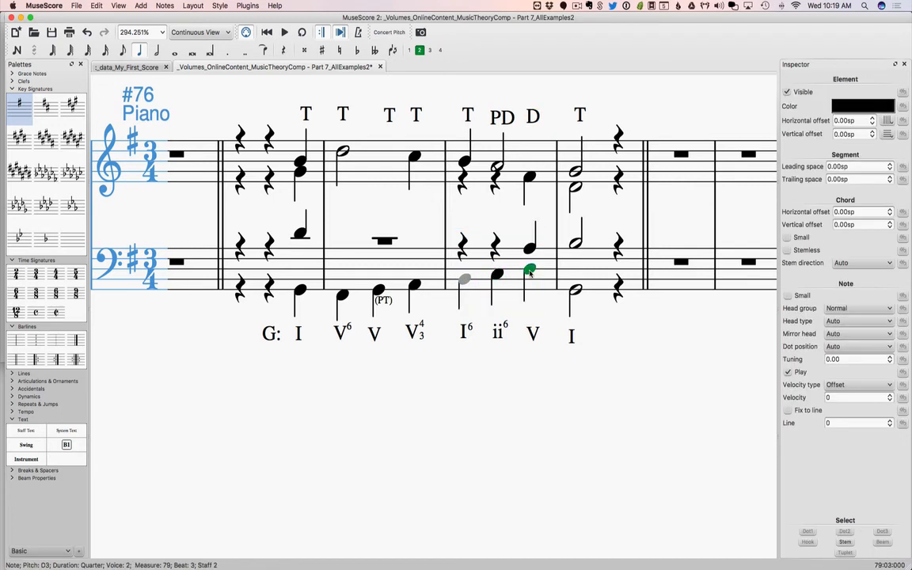
- Review the complete bass line note by note from beat 3 of measure 77 to beat 1 of measure 80
{"action": "key", "text": "Right"}
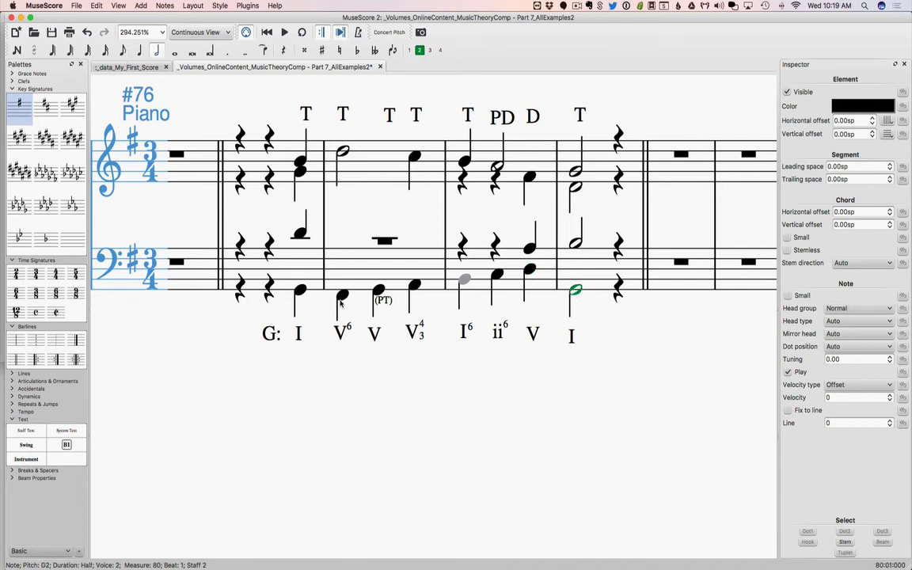
{"action": "left_click", "coordinate": [299, 291]}
{"action": "key", "text": "Right"}
{"action": "key", "text": "Right"}
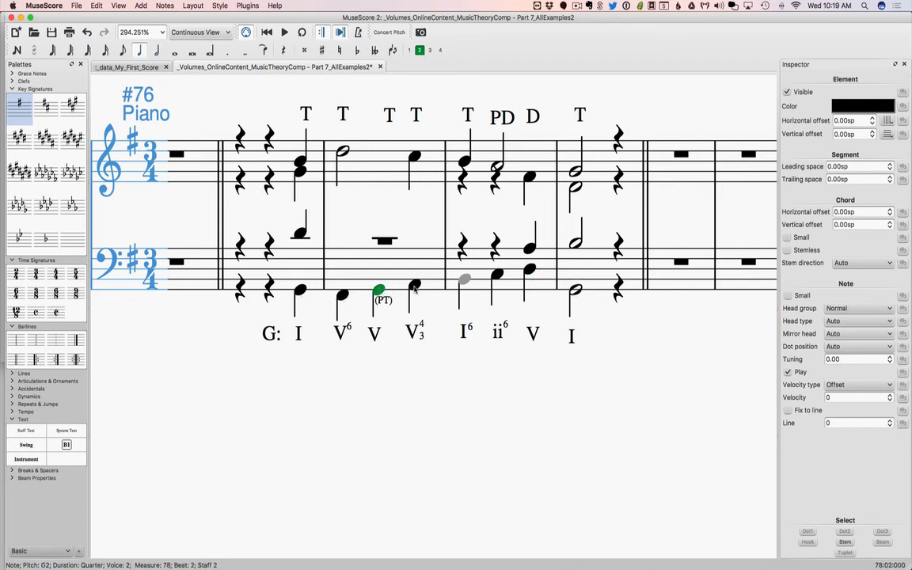
{"action": "left_click", "coordinate": [413, 285]}
{"action": "left_click", "coordinate": [464, 279]}
{"action": "left_click", "coordinate": [496, 275]}
{"action": "left_click", "coordinate": [530, 270]}
{"action": "left_click", "coordinate": [576, 290]}
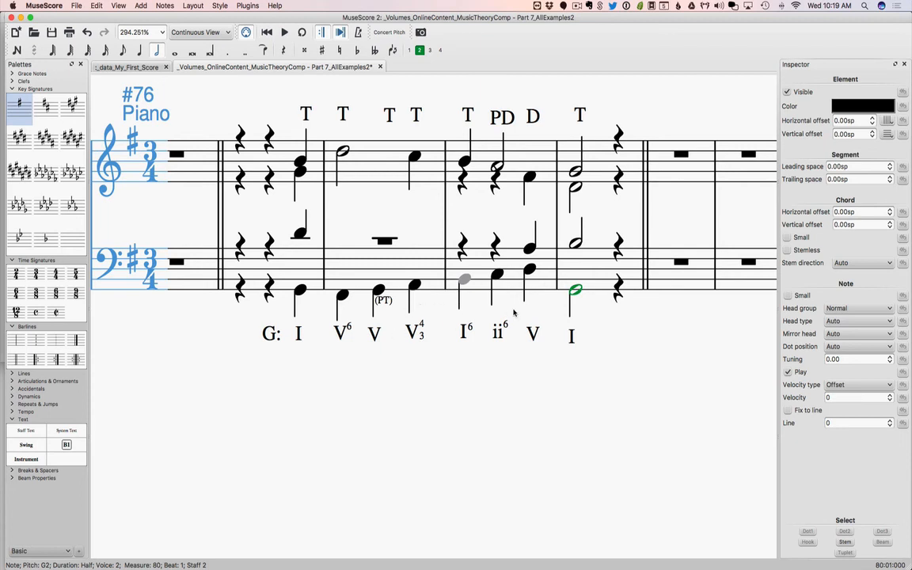
- Examine the passing tone on beat 2 of measure 78 and the greyed-out bass note on beat 1 of measure 79
{"action": "left_click", "coordinate": [379, 290]}
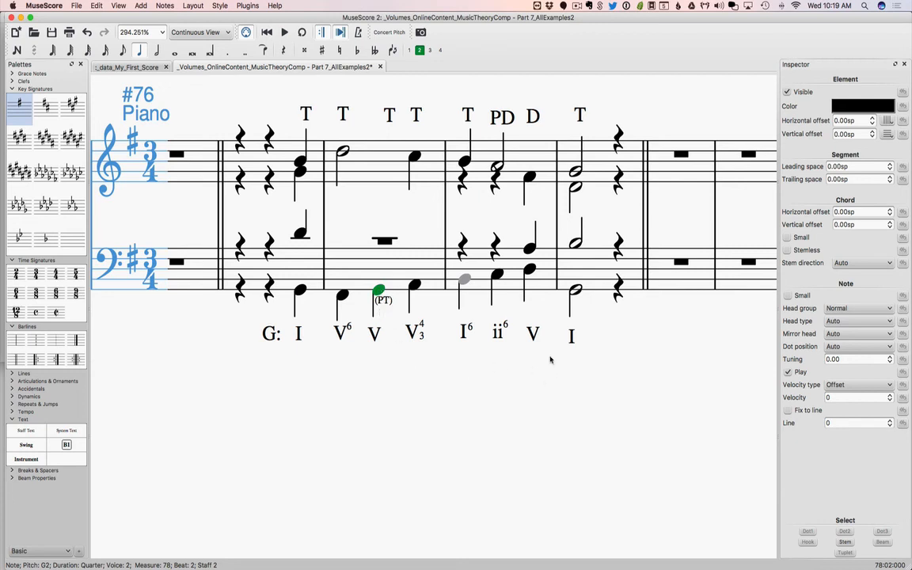
{"action": "left_click", "coordinate": [465, 280]}
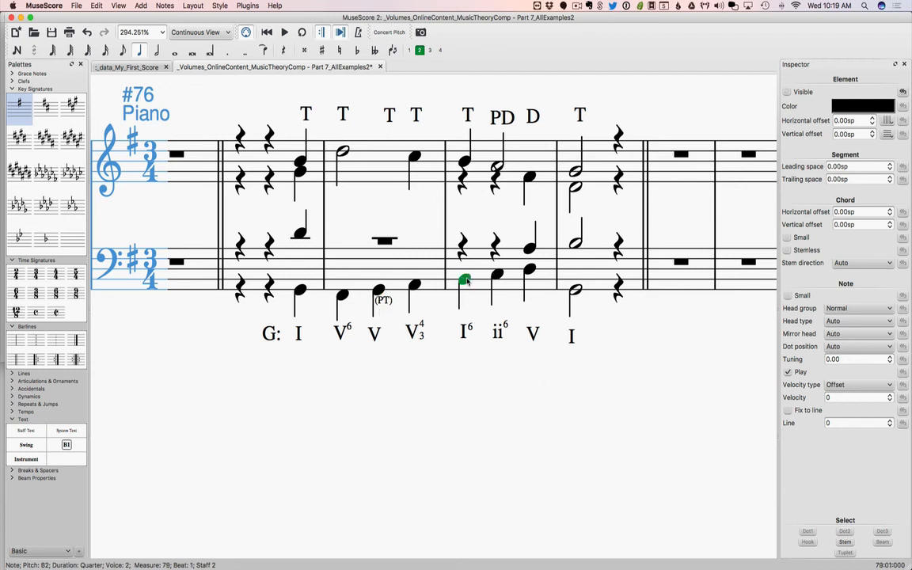
{"action": "left_click", "coordinate": [470, 372]}
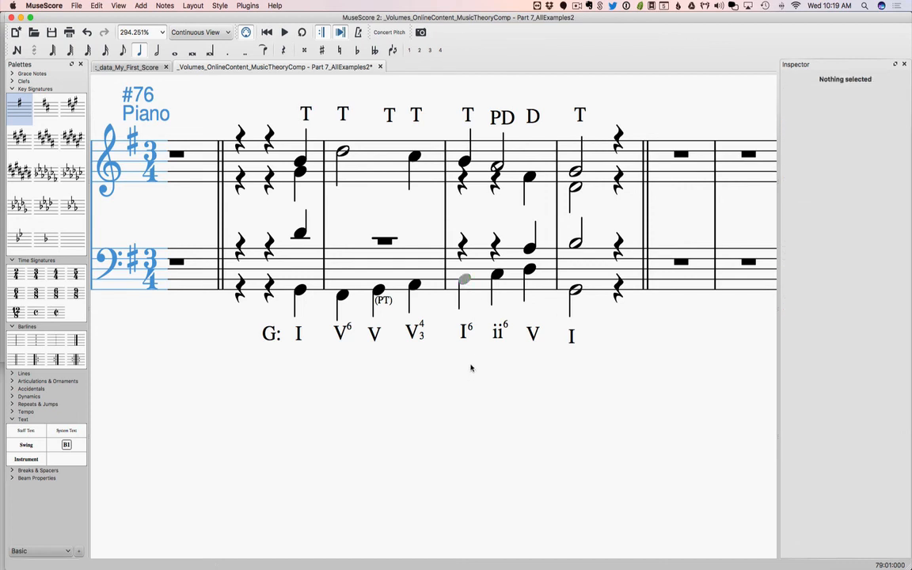
{"action": "left_click", "coordinate": [465, 281]}
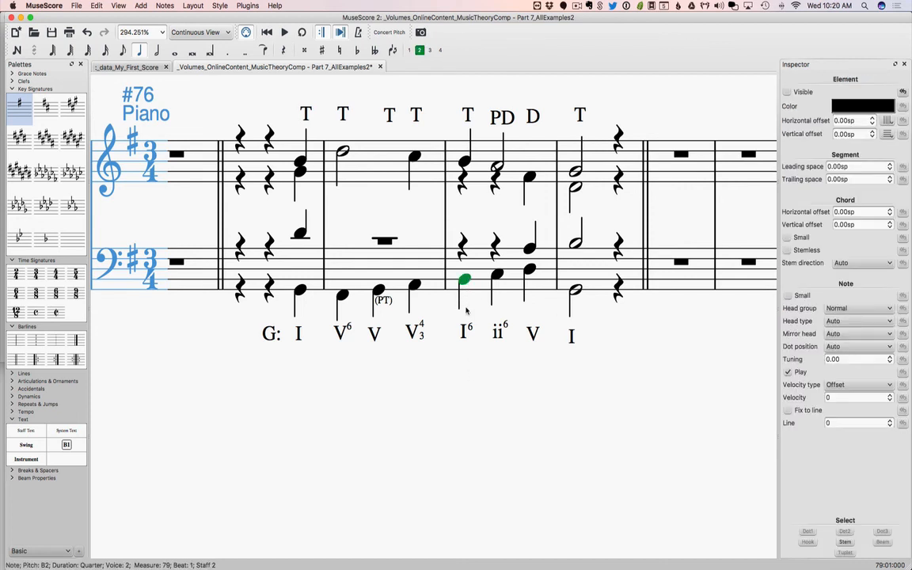
{"action": "left_click", "coordinate": [467, 393]}
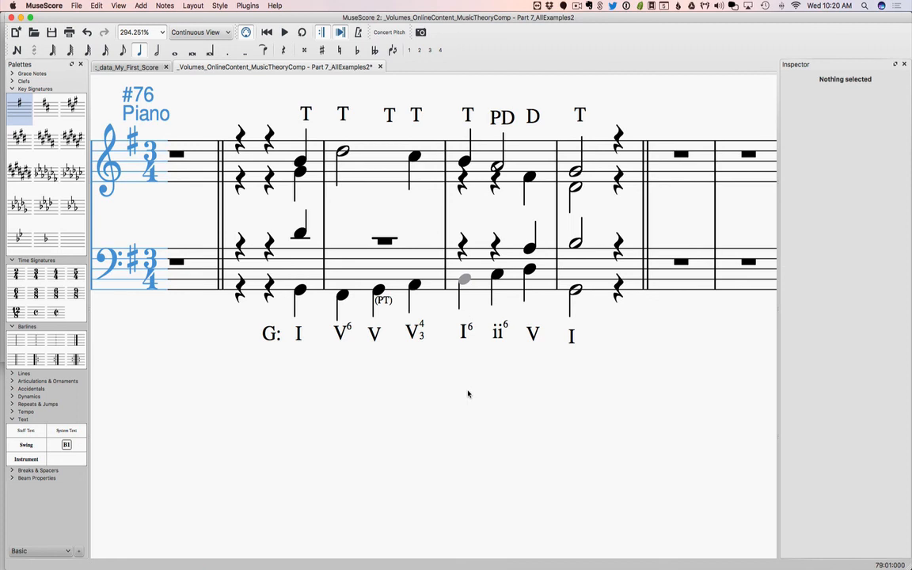
- Play back the phrase from the bass note on beat 3 of measure 77, leaving nothing selected
{"action": "left_click", "coordinate": [300, 290]}
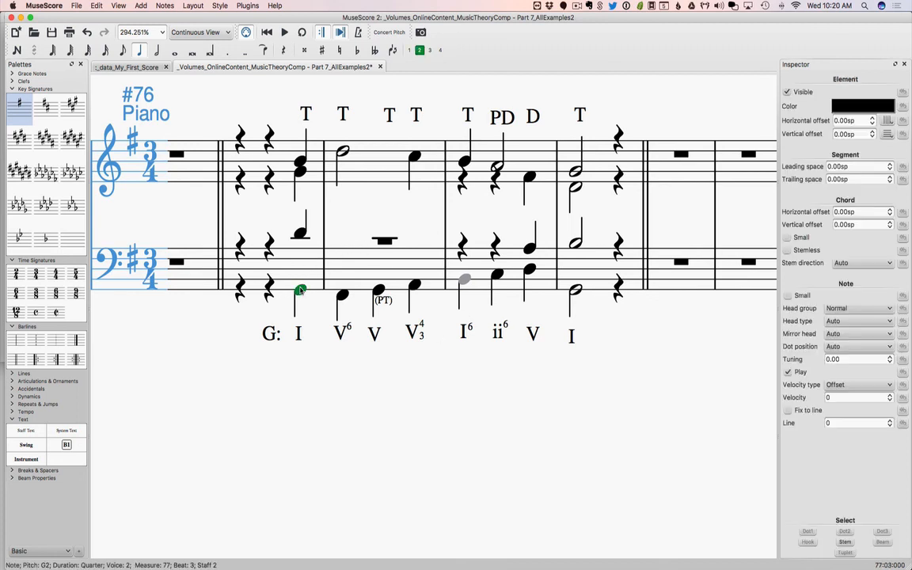
{"action": "key", "text": "space"}
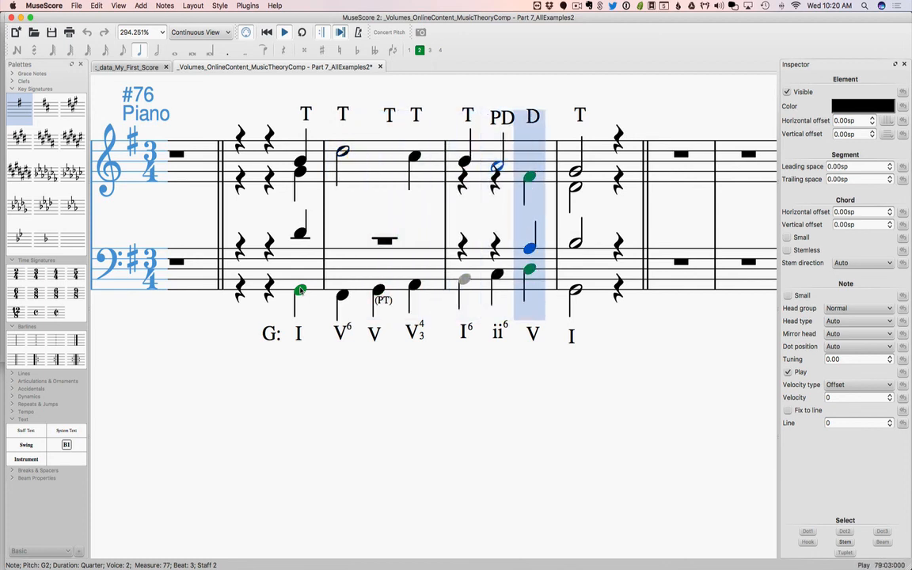
{"action": "left_click", "coordinate": [365, 404]}
{"action": "key", "text": "space"}
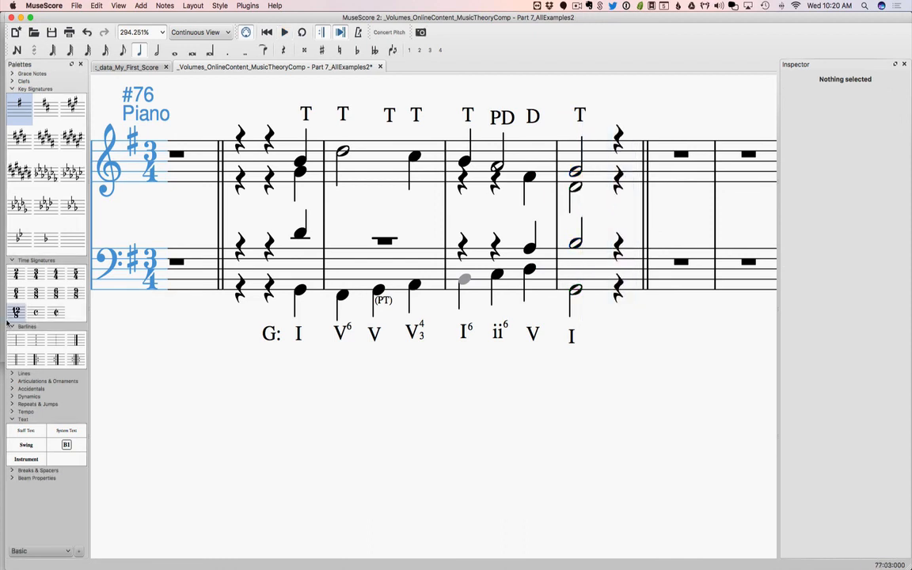